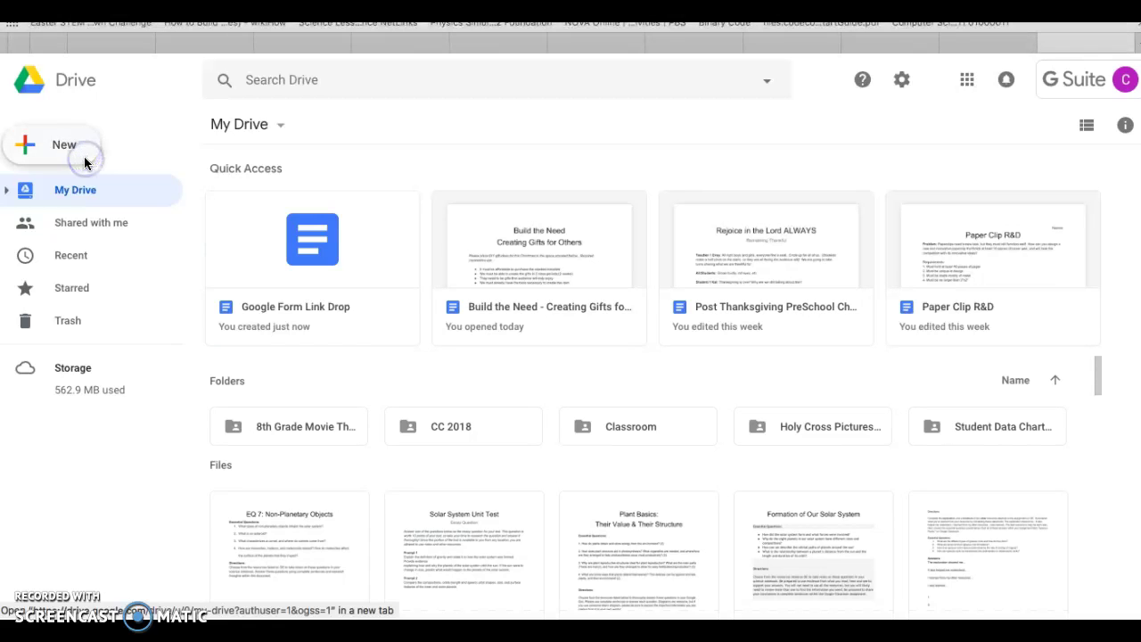
# Open Drive's New menu and its More submenu listing Google Forms
pyautogui.click(84, 157)
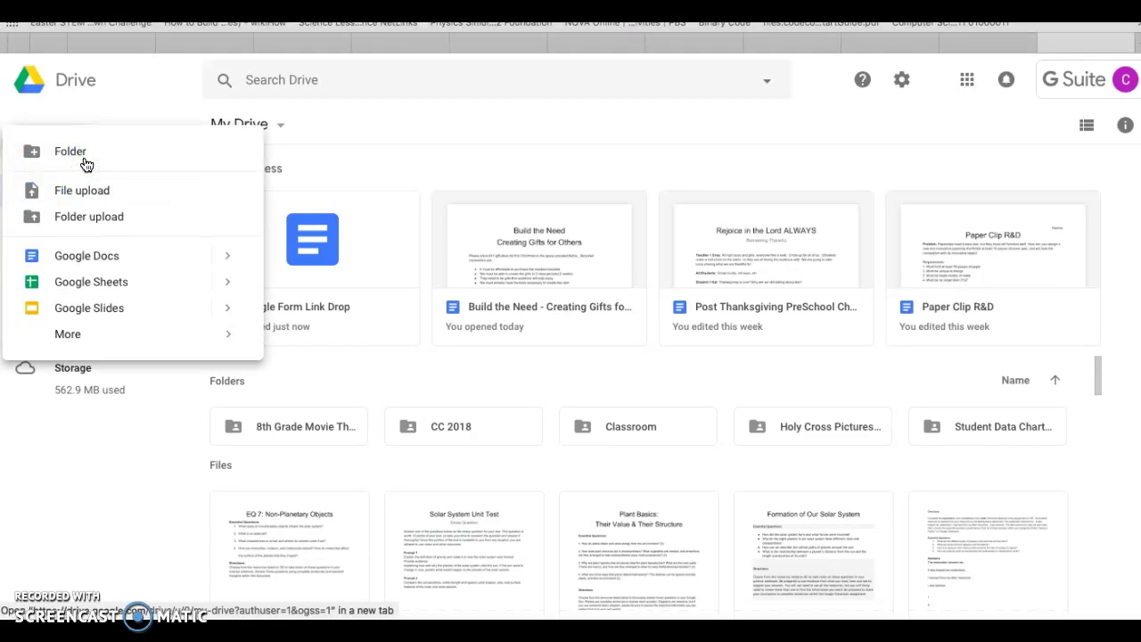
pyautogui.moveTo(209, 348)
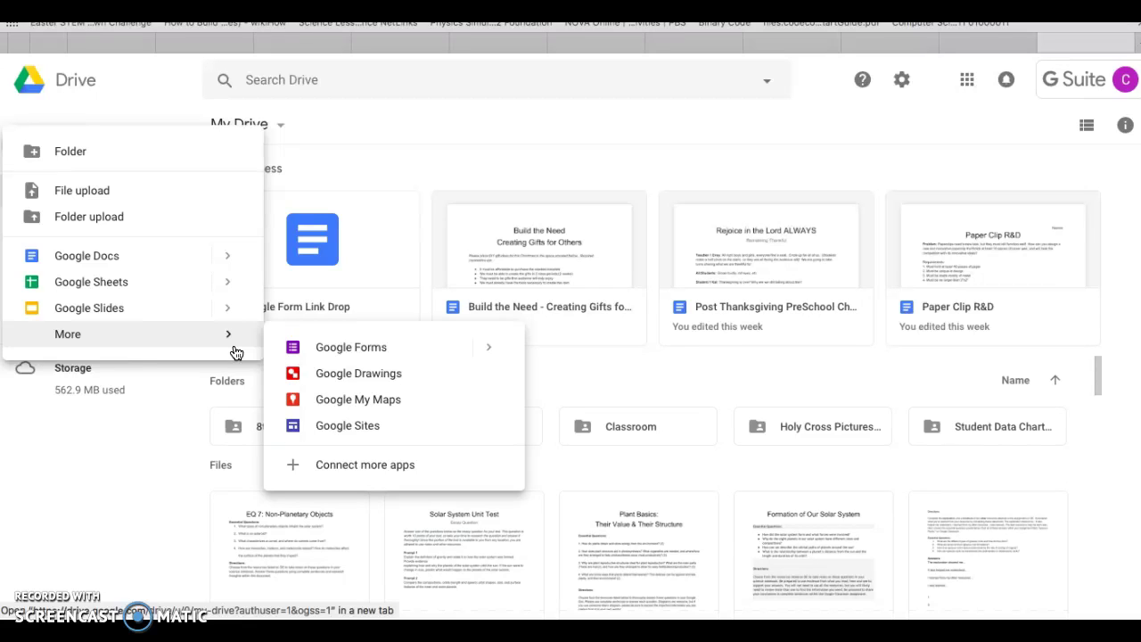
# Create a blank Google Form and title it 'Christmas Traditions'
pyautogui.click(293, 348)
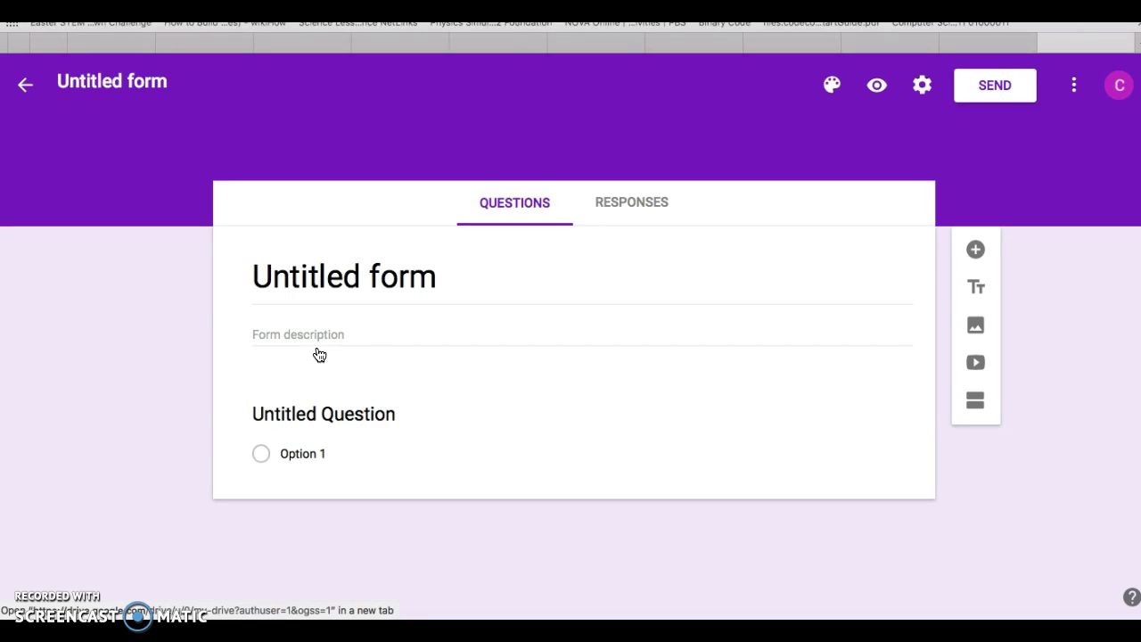
pyautogui.click(312, 313)
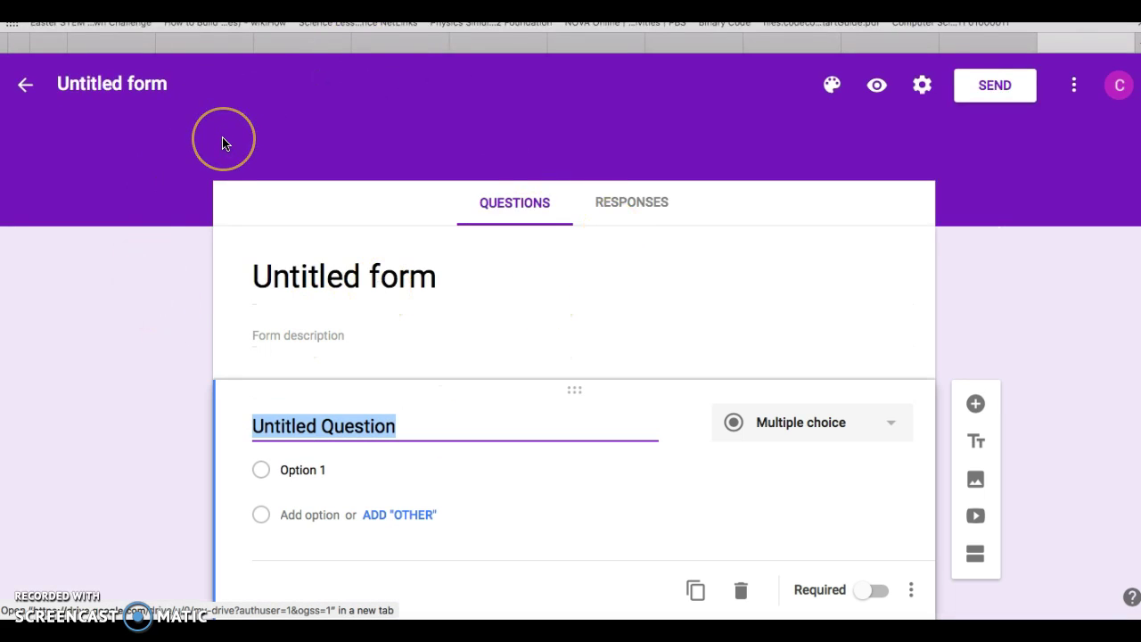
pyautogui.click(120, 87)
pyautogui.click(116, 93)
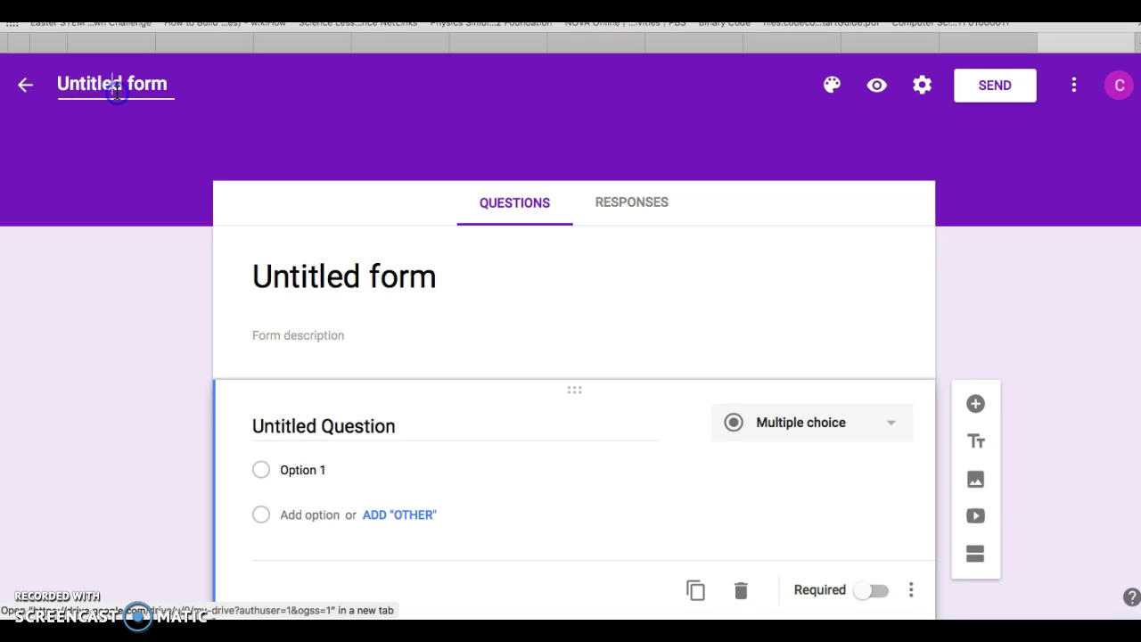
pyautogui.doubleClick(116, 92)
pyautogui.click(116, 93)
pyautogui.tripleClick(116, 93)
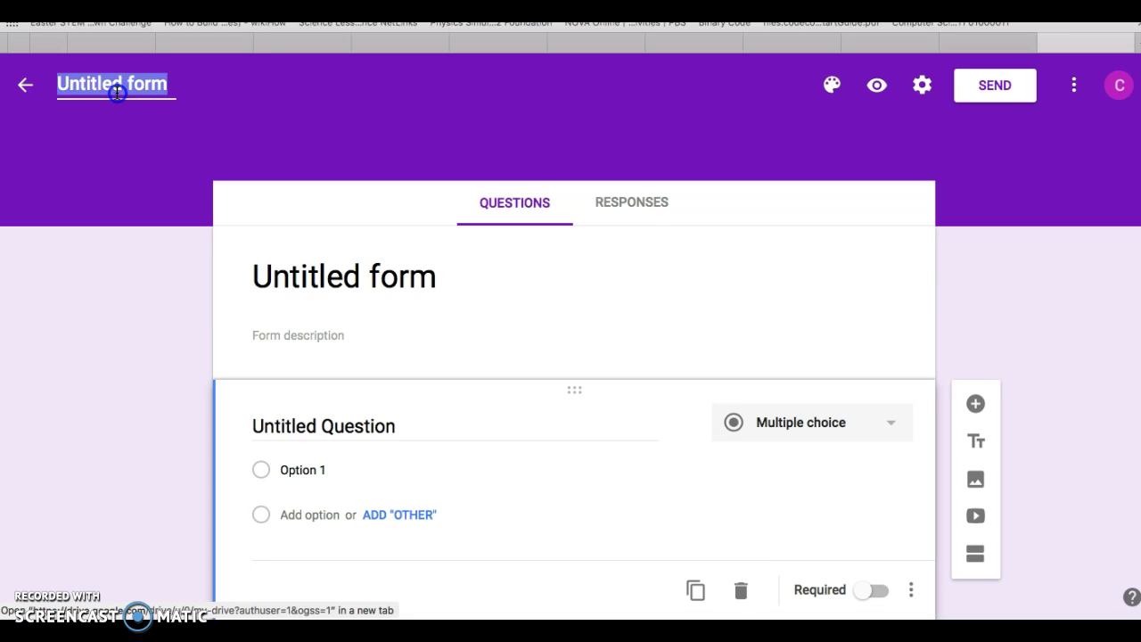
pyautogui.write('Christmas Traditions')
pyautogui.click(363, 264)
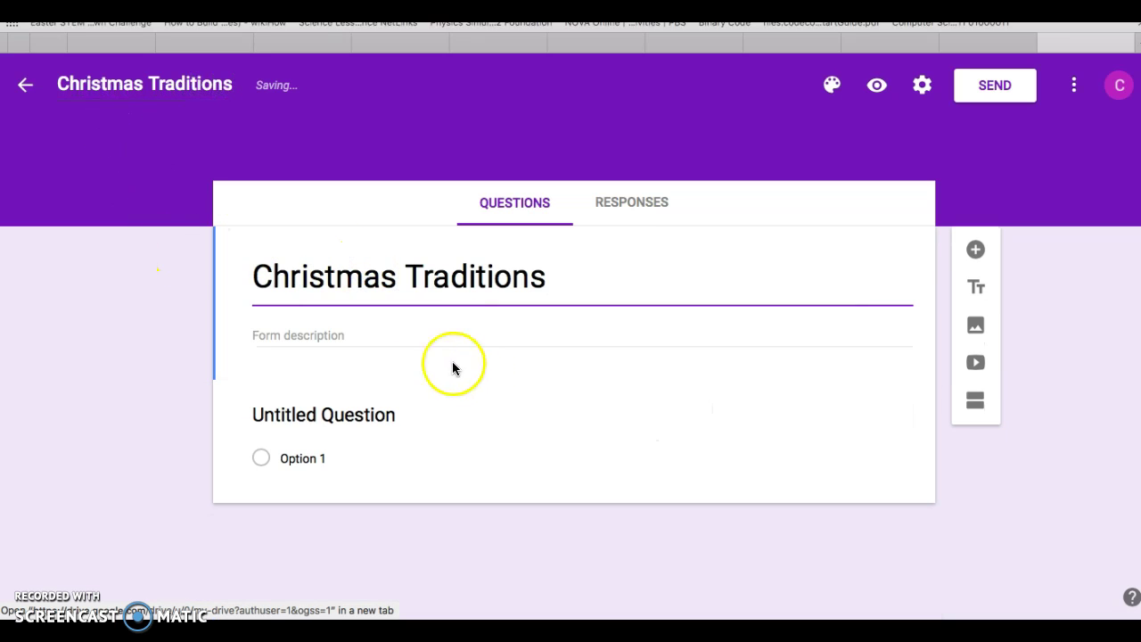
# Add the form description 'Learning about you and yours at Christmas time'
pyautogui.click(380, 334)
pyautogui.write('Learning about your')
pyautogui.press('BackSpace')
pyautogui.write('and yours at Christmas time')
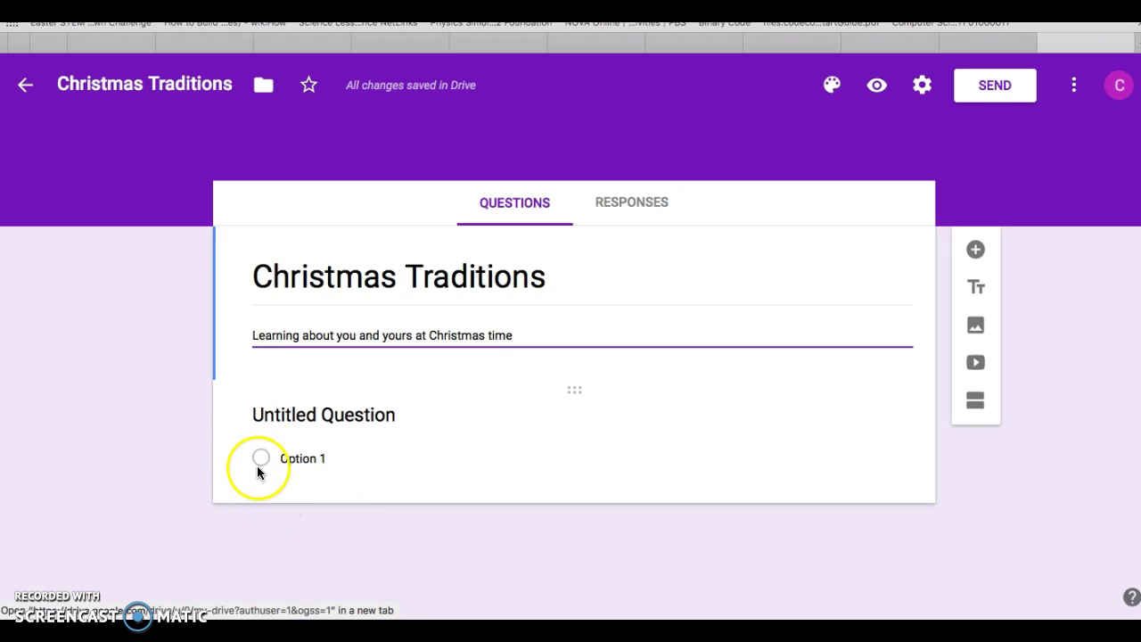
# Retitle the first question 'Describe your favorite Christmas Tradition.'
pyautogui.click(361, 424)
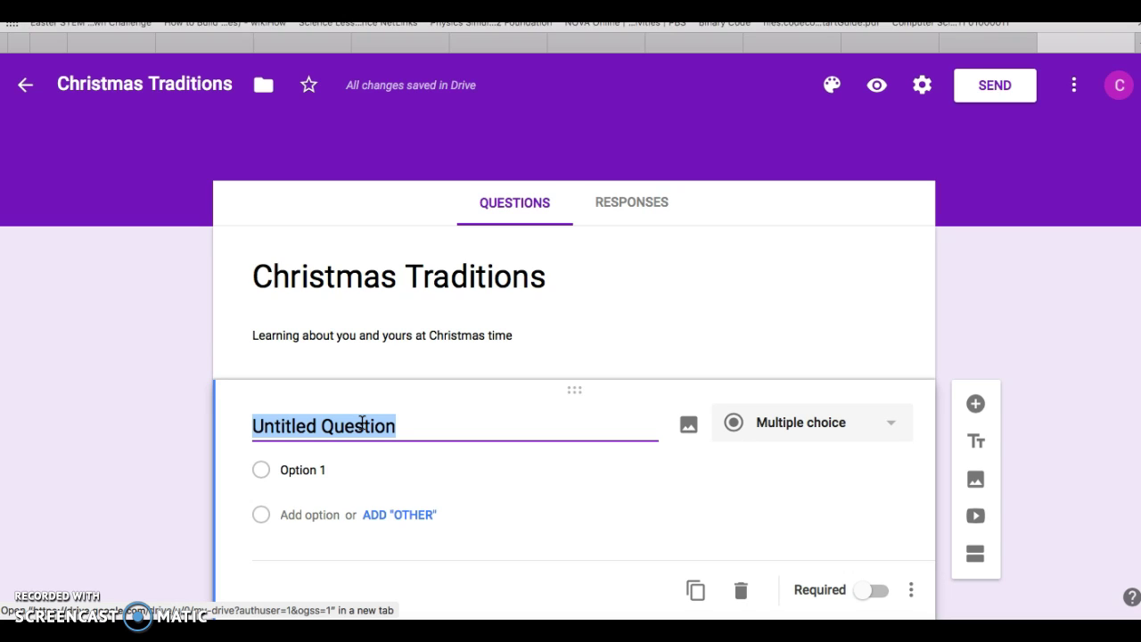
pyautogui.write('D')
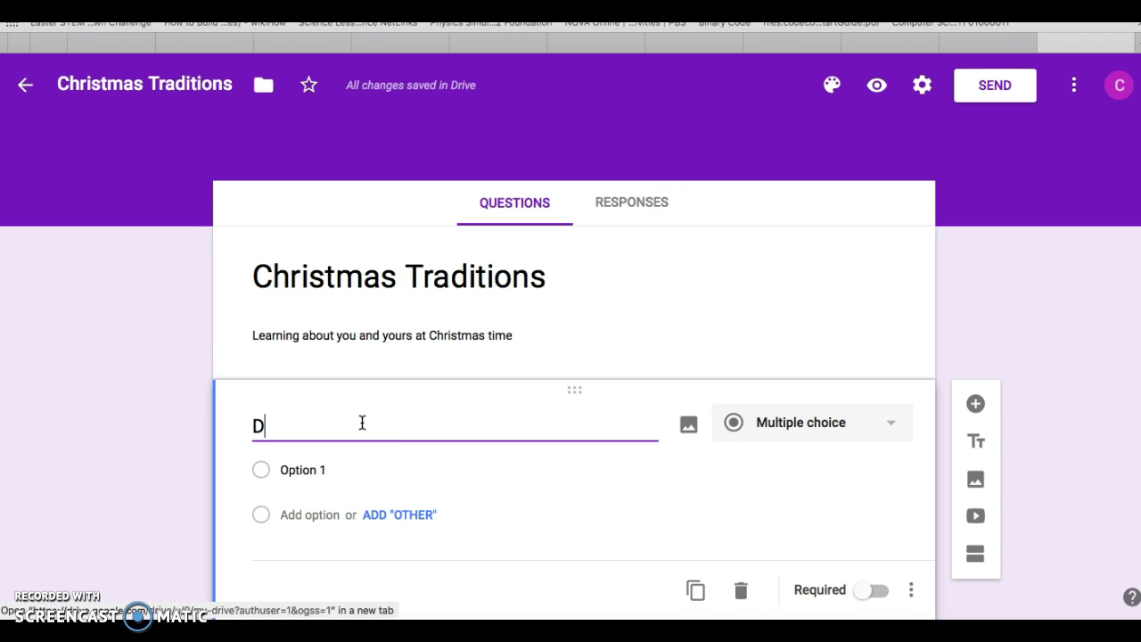
pyautogui.write('escribe')
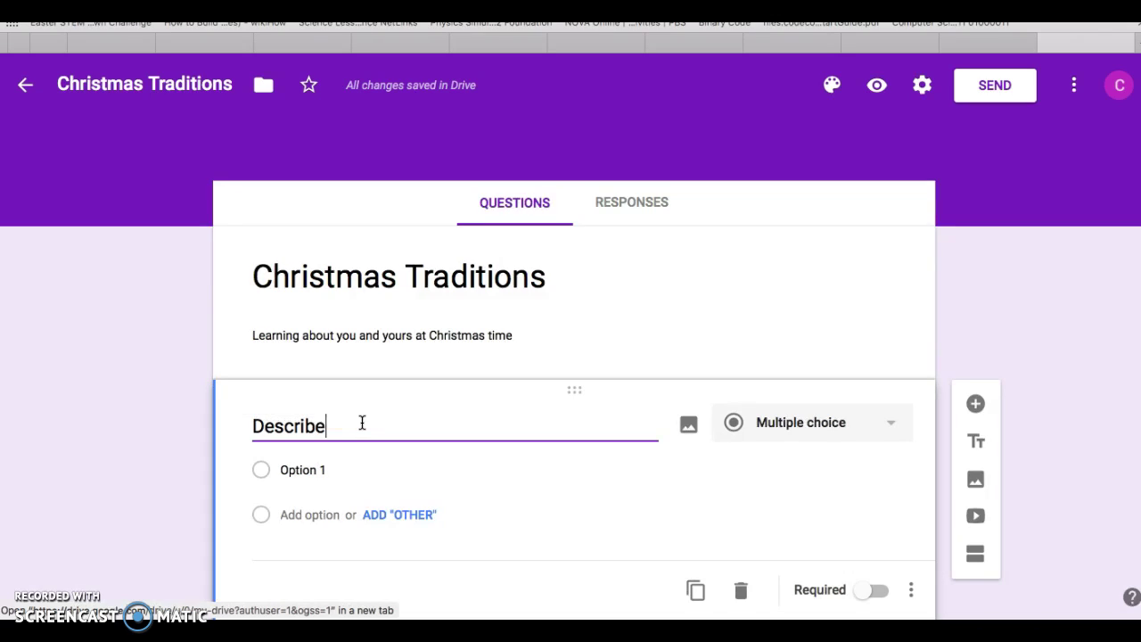
pyautogui.write(' your favorite Christmas Tr')
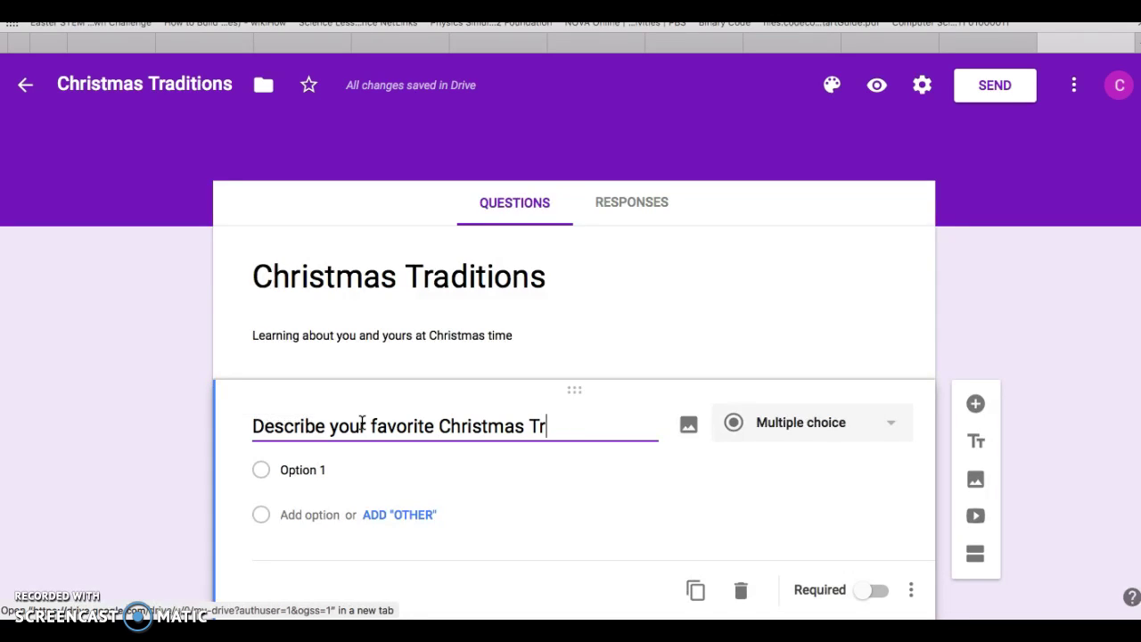
pyautogui.write('adition')
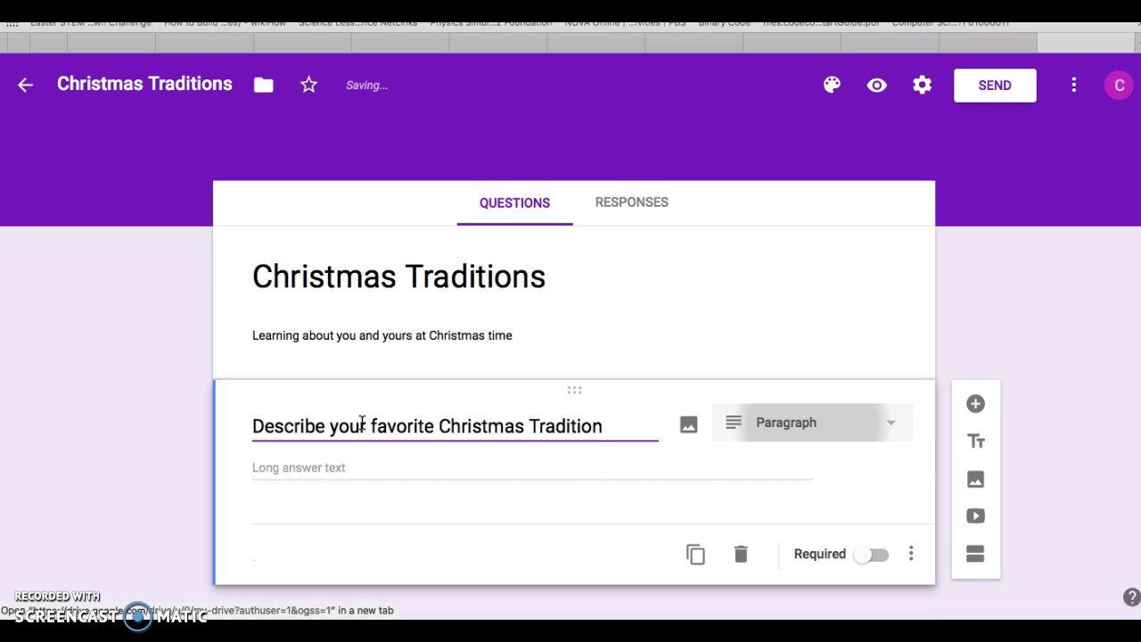
pyautogui.write('.')
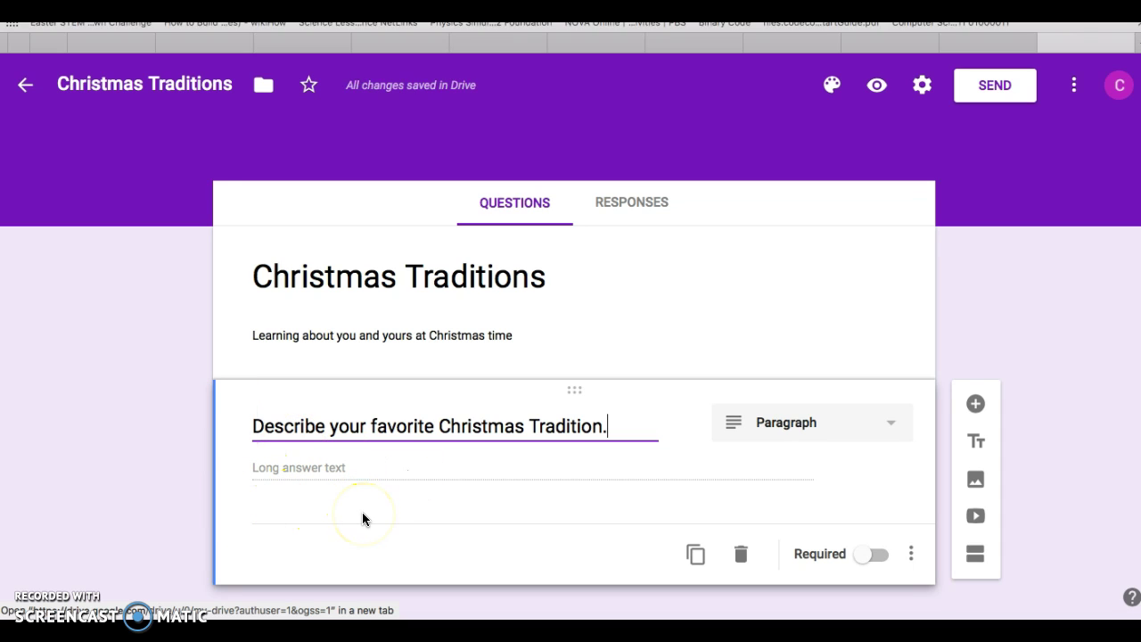
pyautogui.click(887, 425)
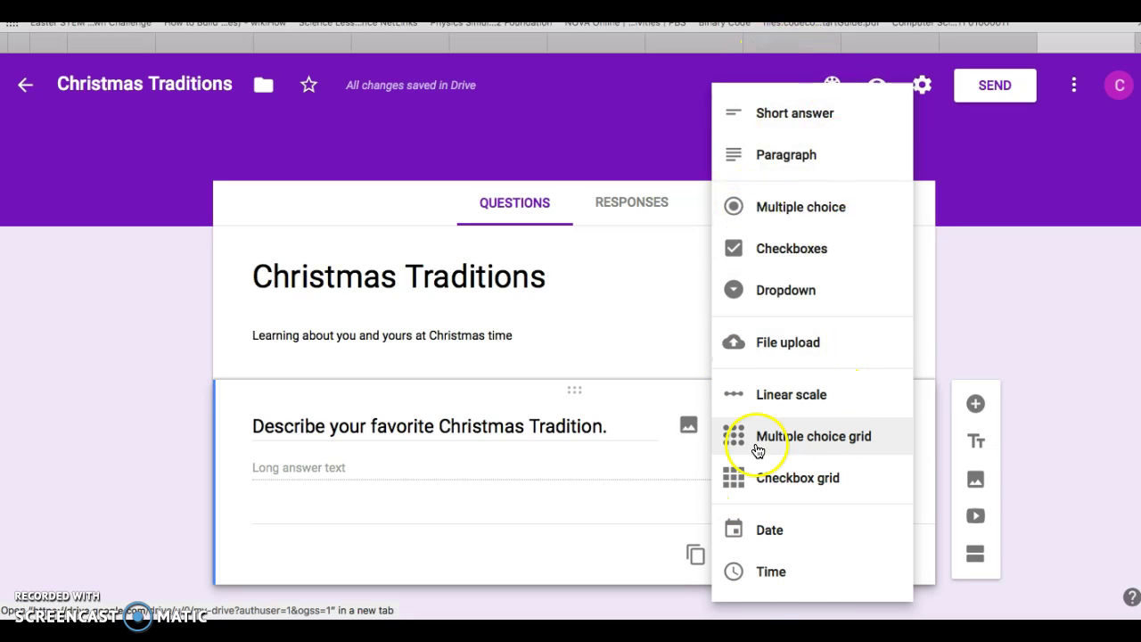
pyautogui.click(601, 524)
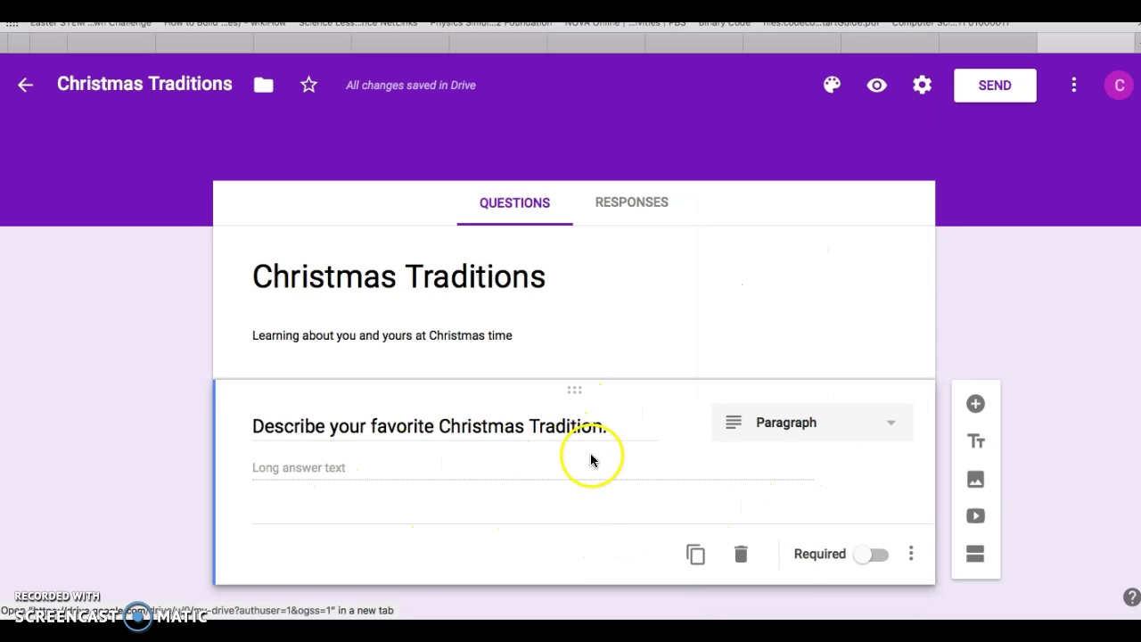
# Mark the tradition question as Required
pyautogui.click(862, 560)
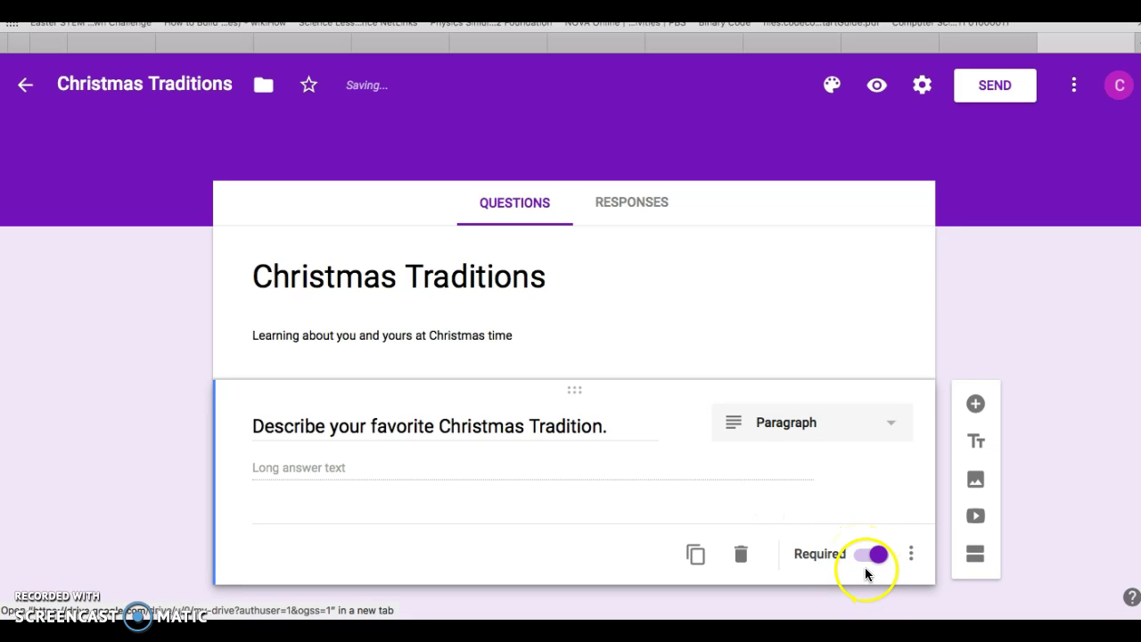
pyautogui.click(874, 560)
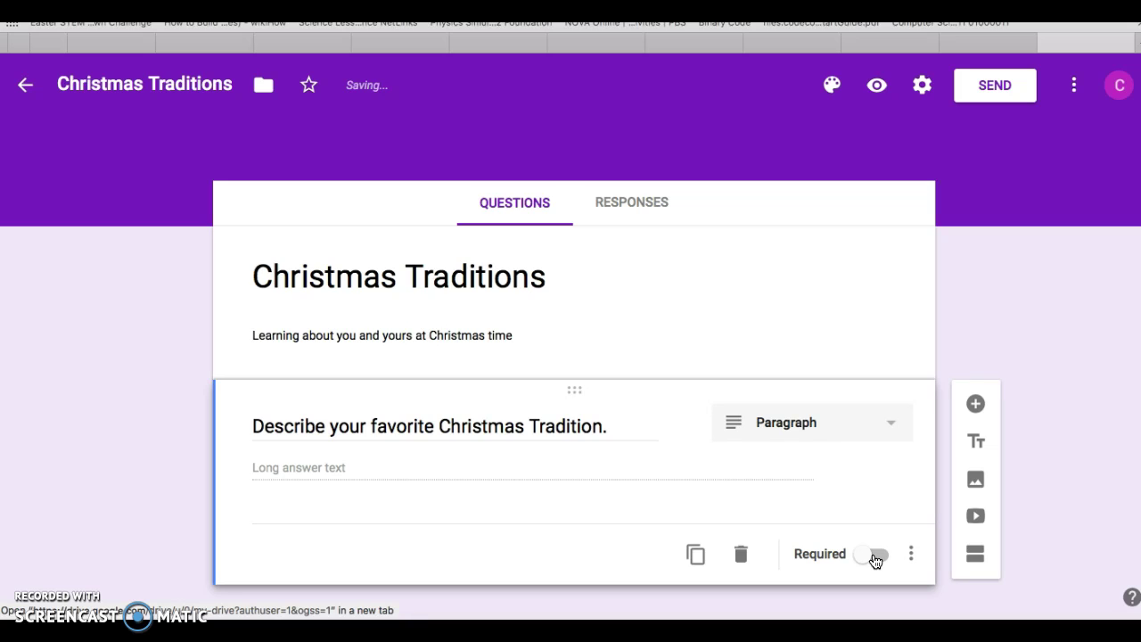
pyautogui.click(874, 560)
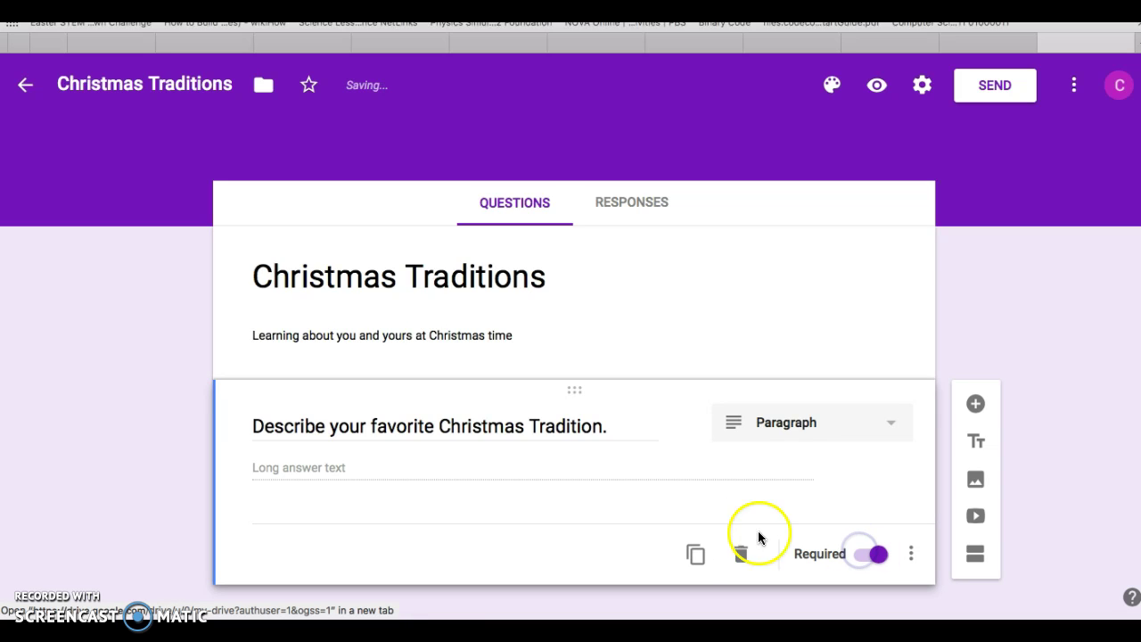
# Duplicate the question and retitle the copy 'What is your favorite part of Christmas'
pyautogui.click(688, 557)
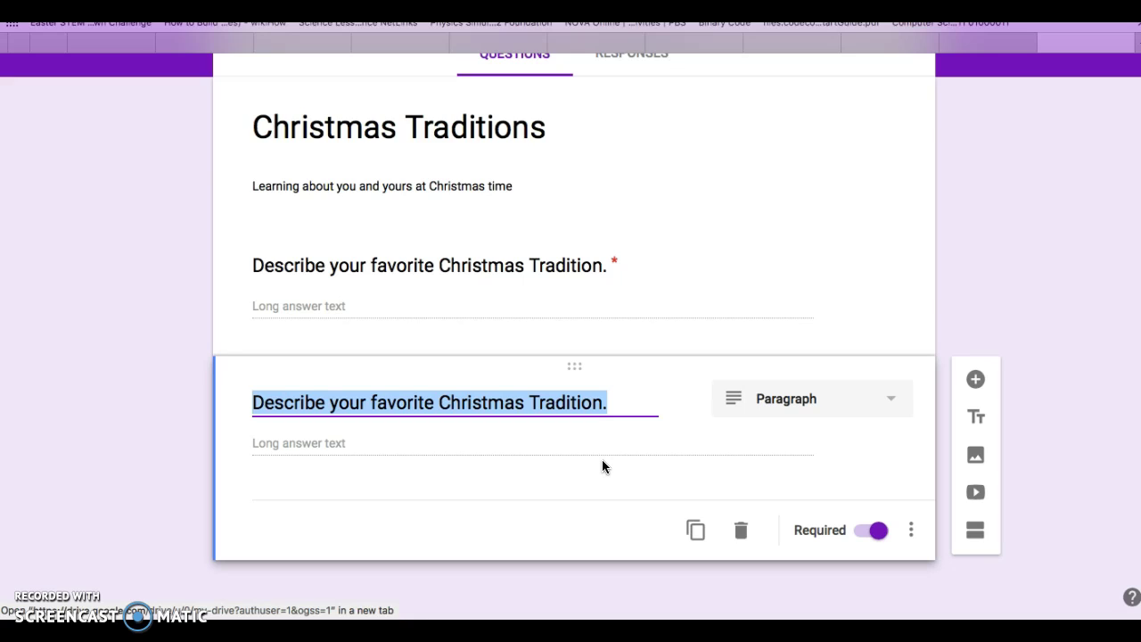
pyautogui.write('What is your')
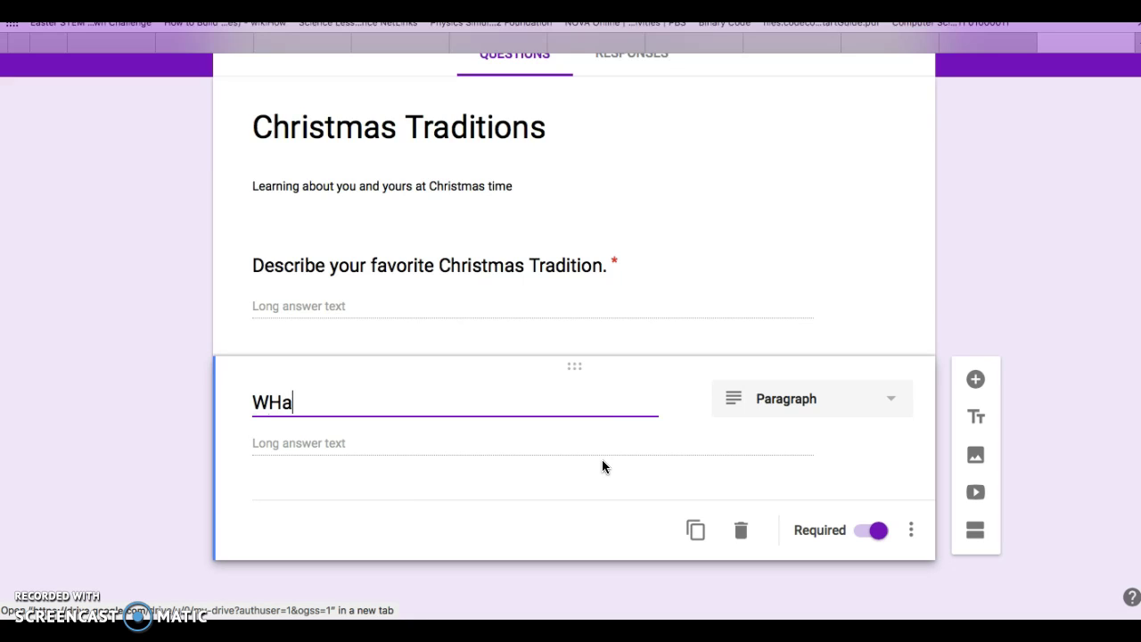
pyautogui.write(' favori')
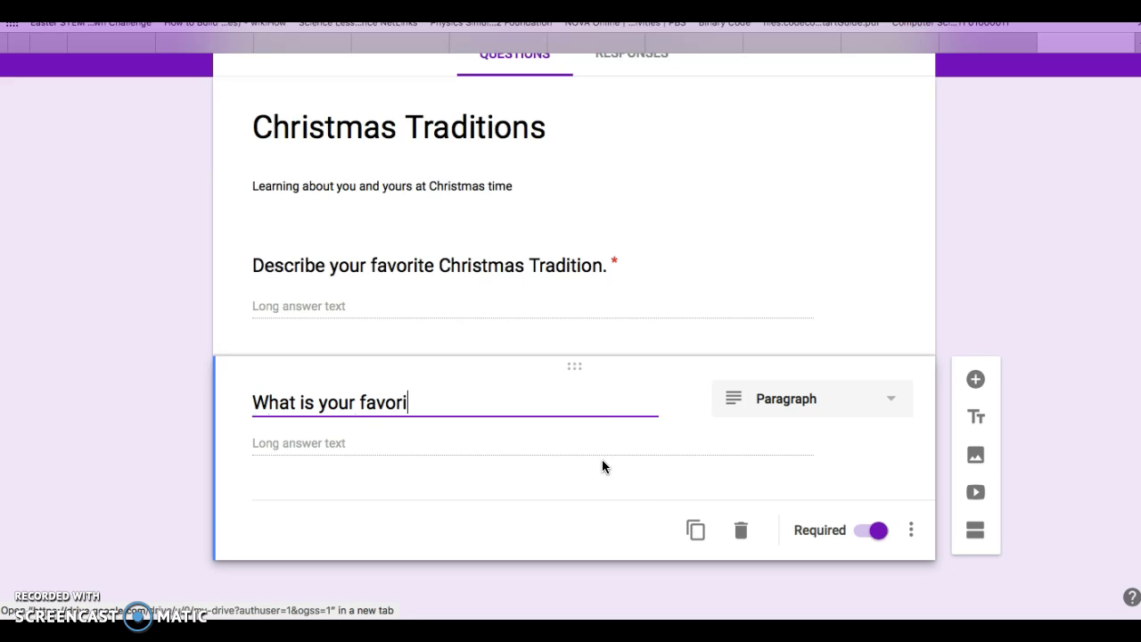
pyautogui.write('te part of Chr')
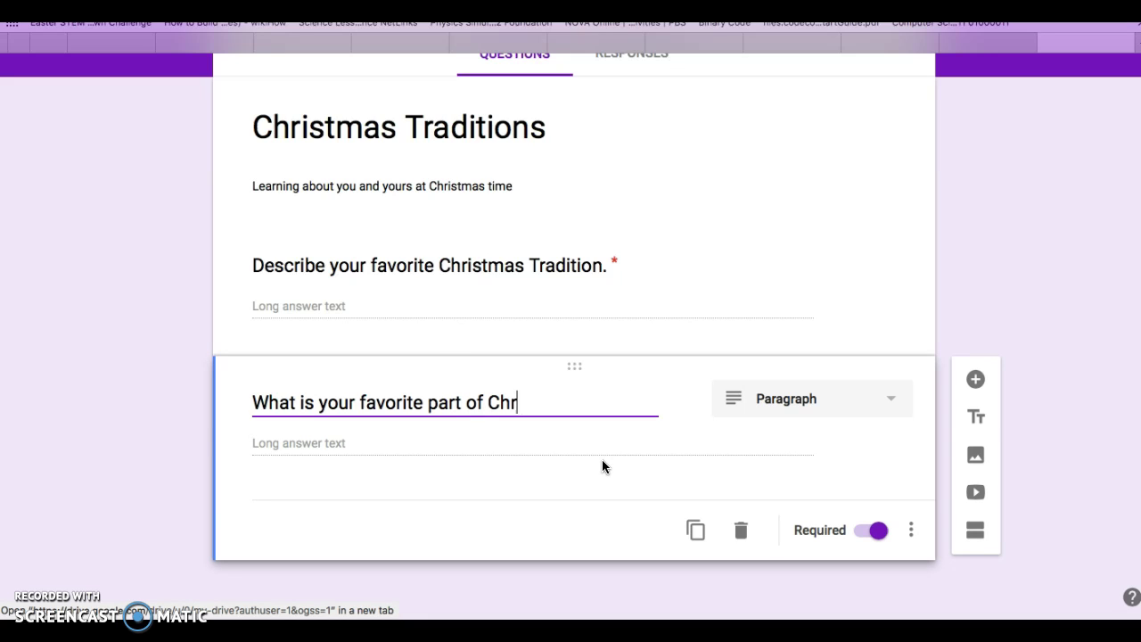
pyautogui.write('istmas')
# Make the copied question a Checkboxes question with first choice 'Presents'
pyautogui.click(875, 411)
pyautogui.click(821, 254)
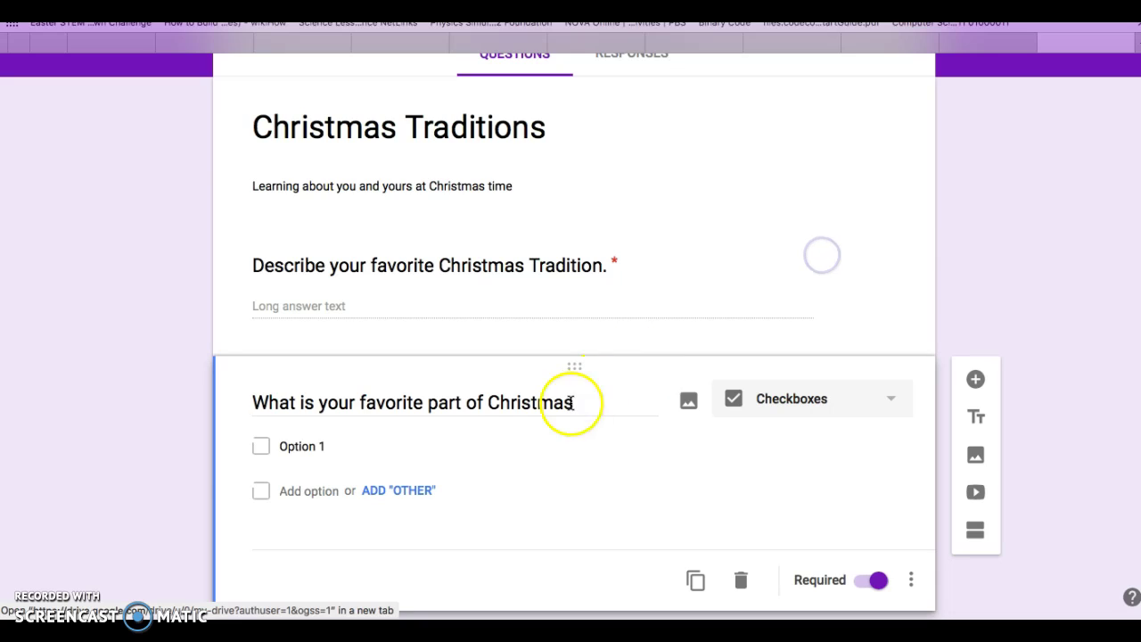
pyautogui.click(481, 446)
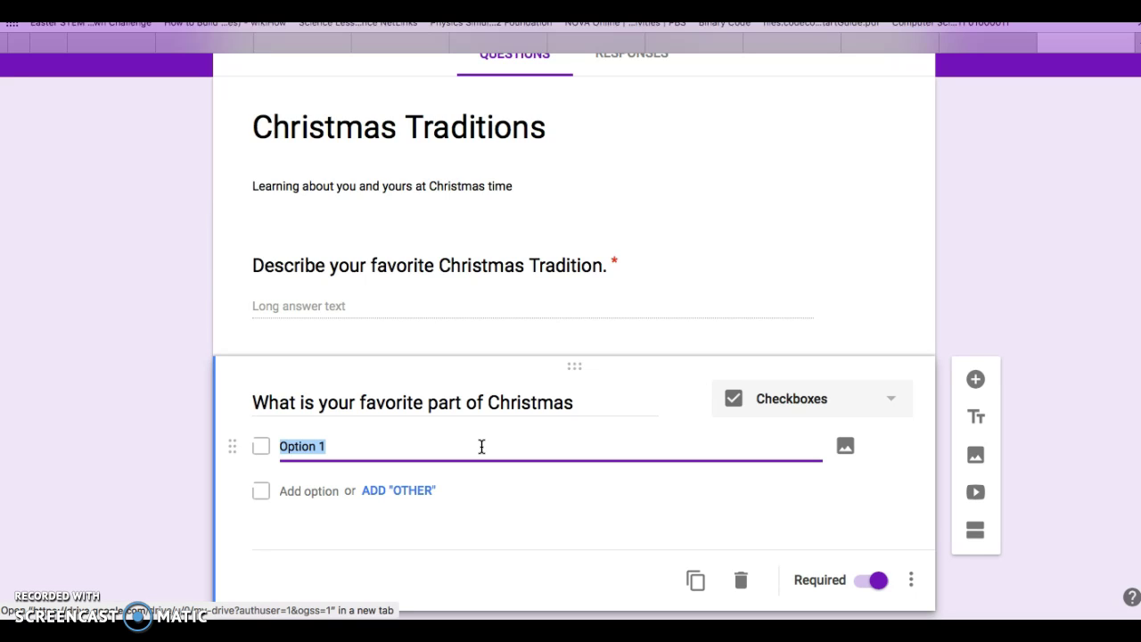
pyautogui.write('Presents')
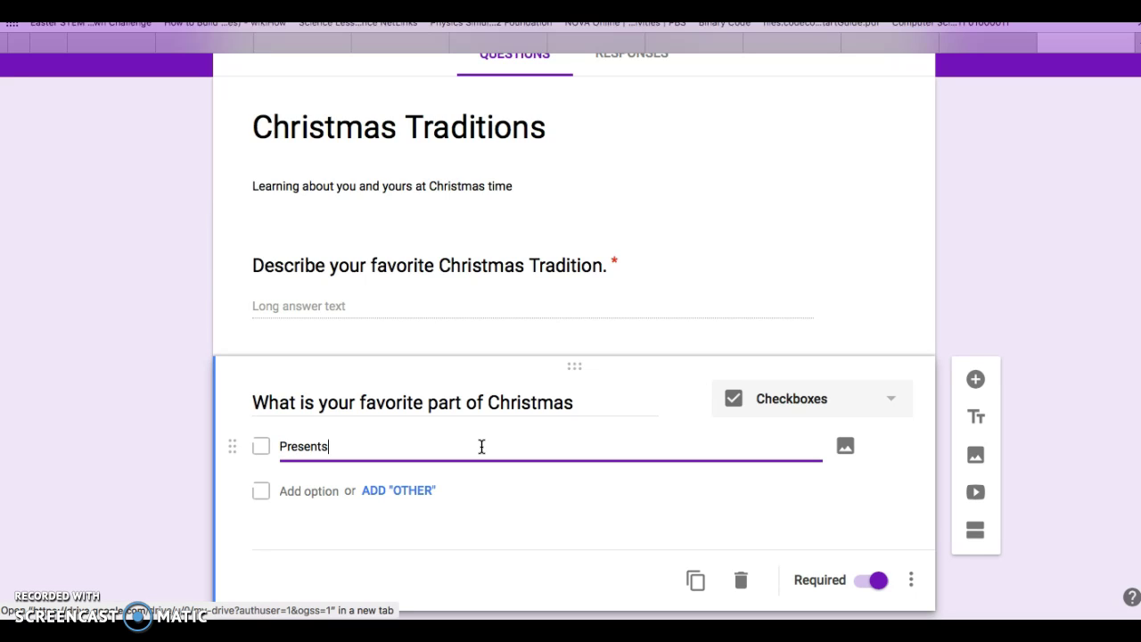
pyautogui.press('Tab')
# Add choices 'Worship services are more fun', 'Decorations are beautiful' and 'Music'
pyautogui.click(440, 476)
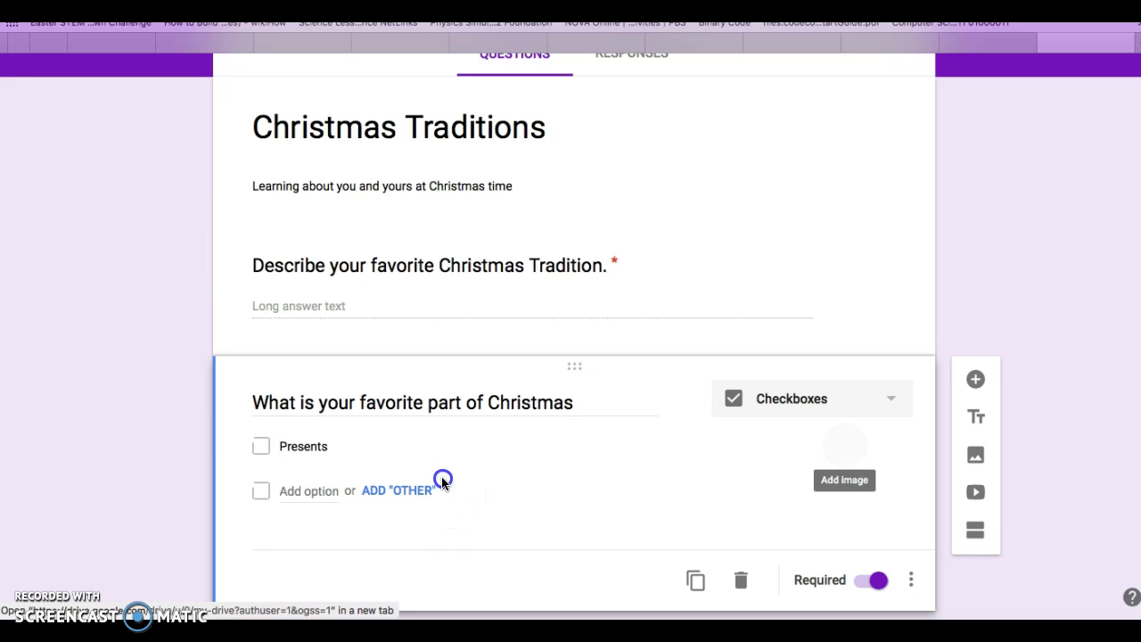
pyautogui.click(279, 495)
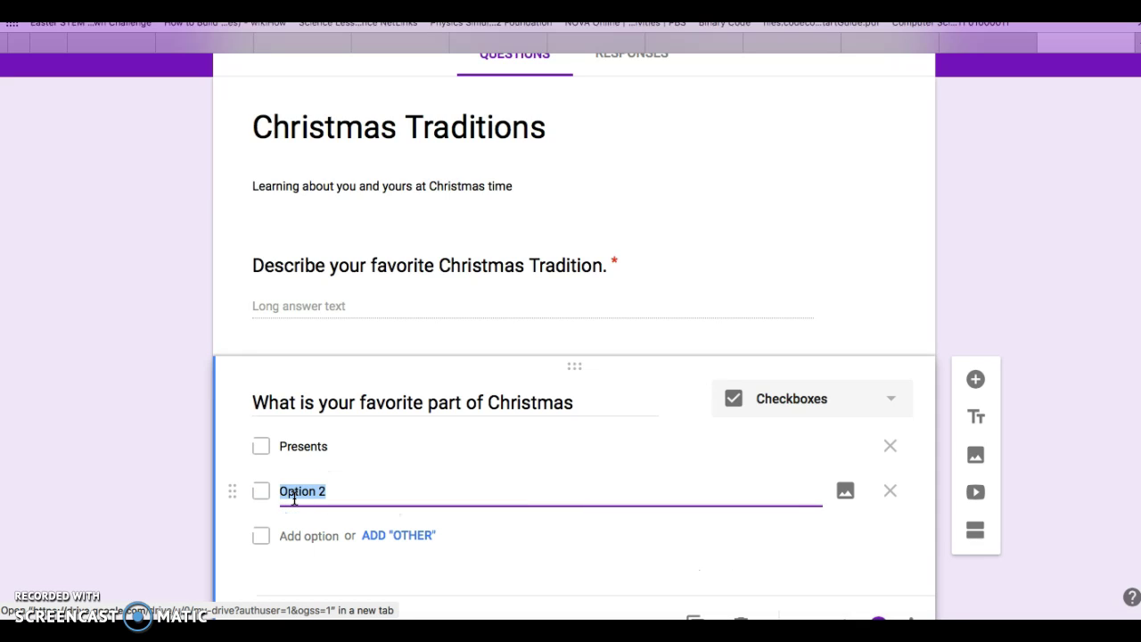
pyautogui.write('We')
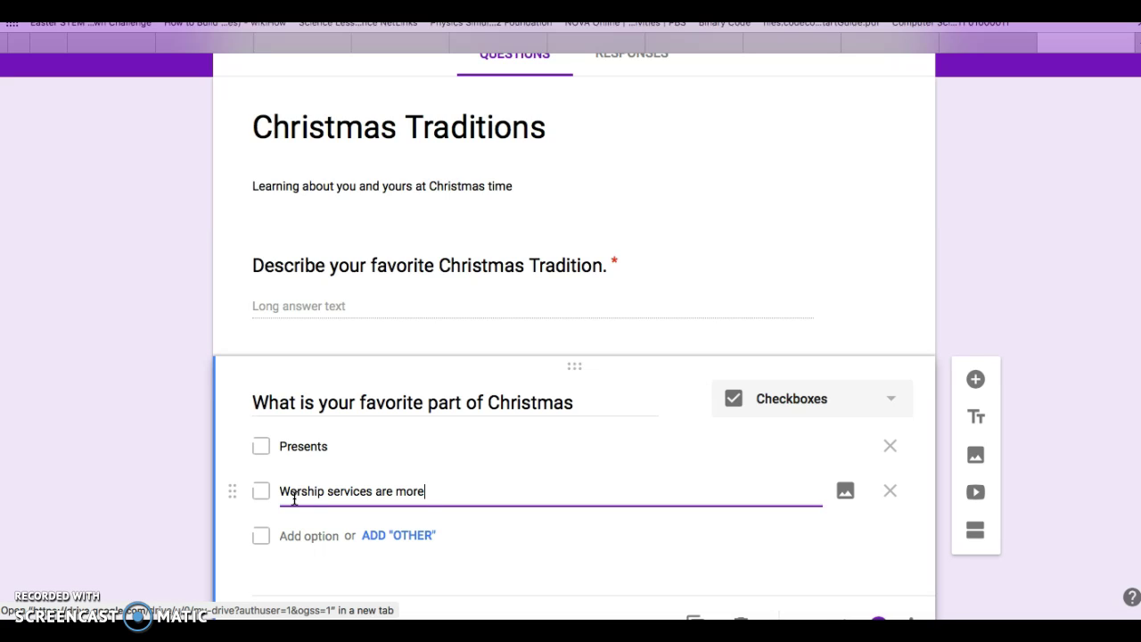
pyautogui.click(287, 536)
pyautogui.write('Decorations are beautiful')
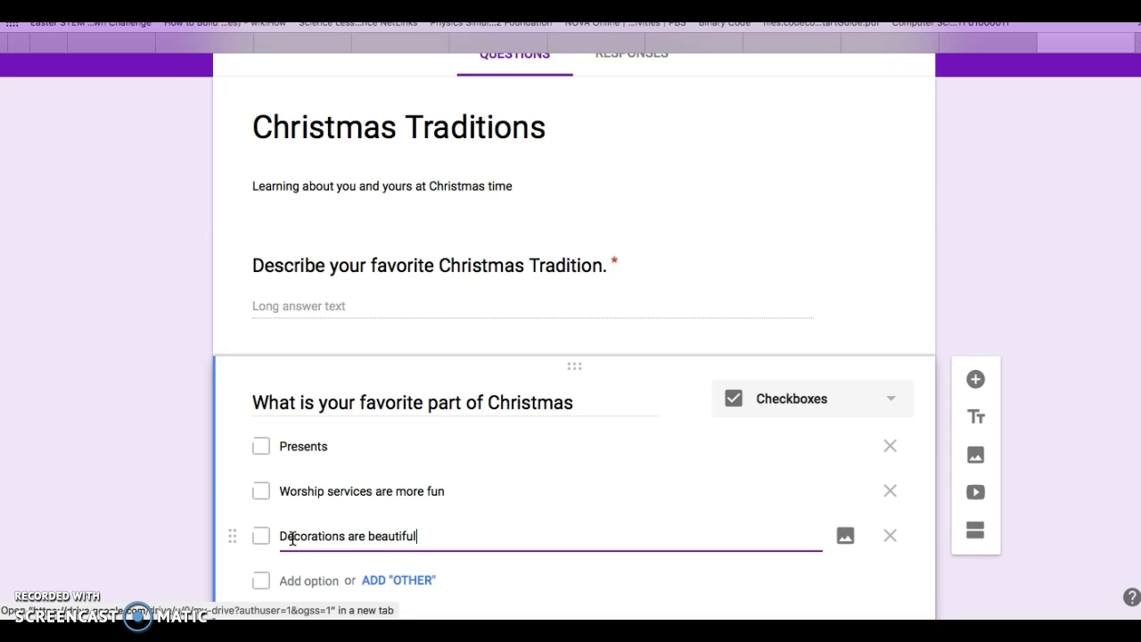
pyautogui.click(298, 581)
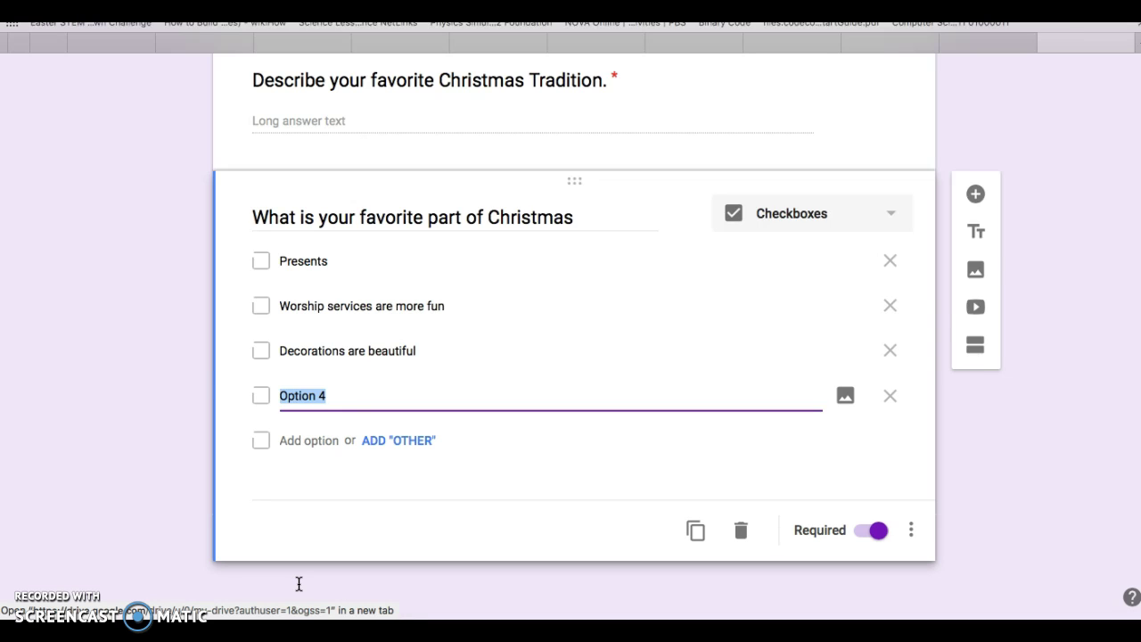
pyautogui.write('Music')
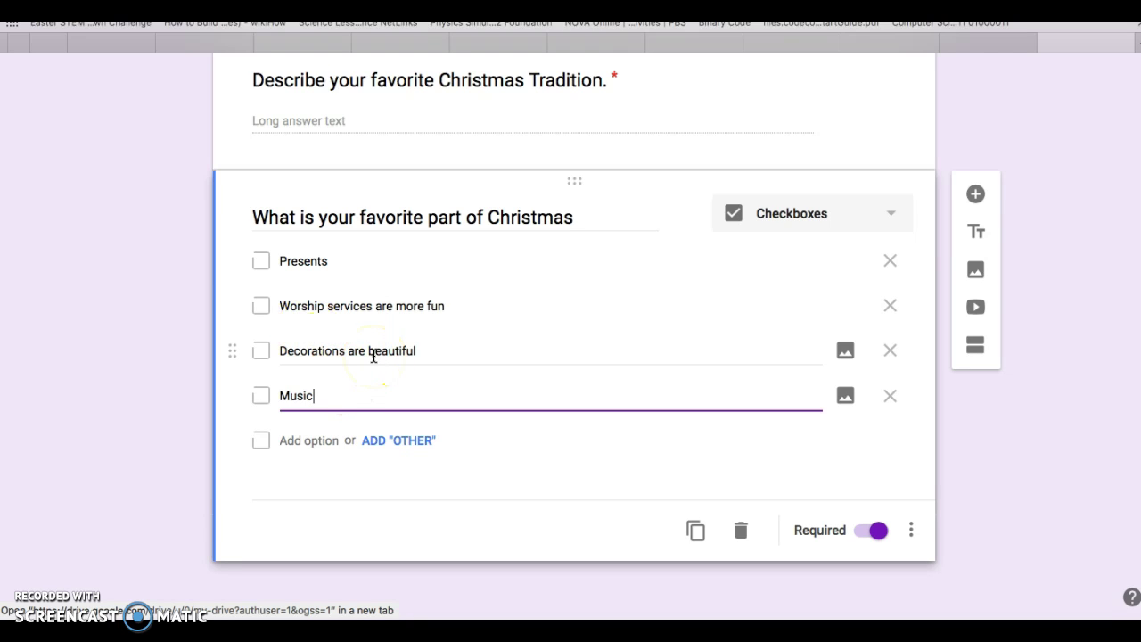
pyautogui.click(451, 305)
pyautogui.click(450, 306)
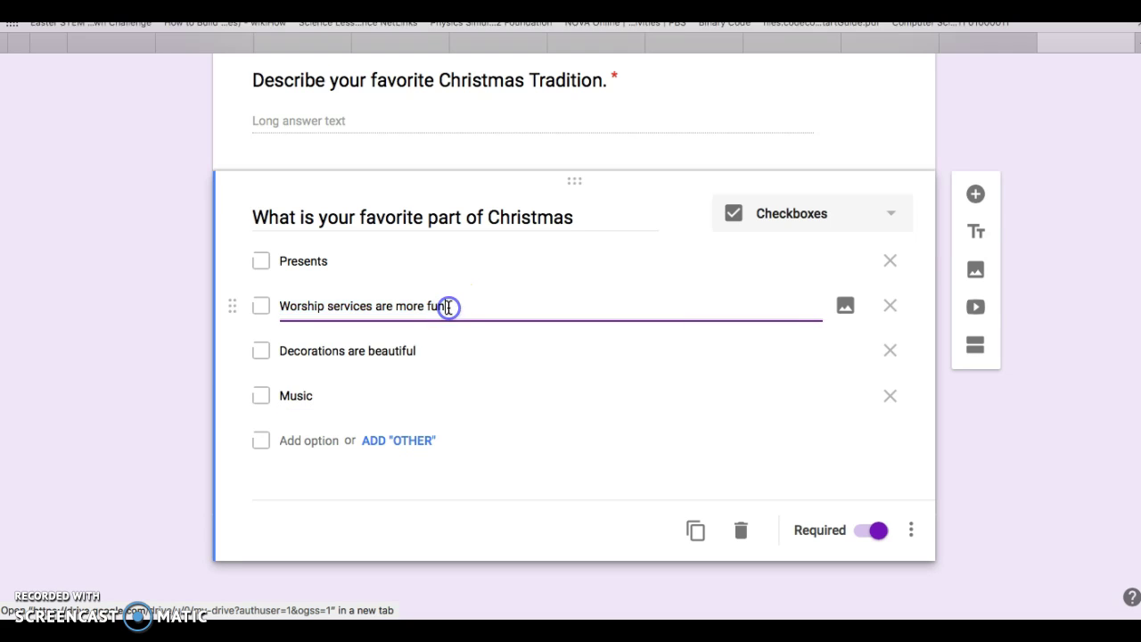
# Shorten the choices to 'Worship services' and 'Decorations'
pyautogui.moveTo(451, 305); pyautogui.dragTo(373, 312)
pyautogui.press('BackSpace')
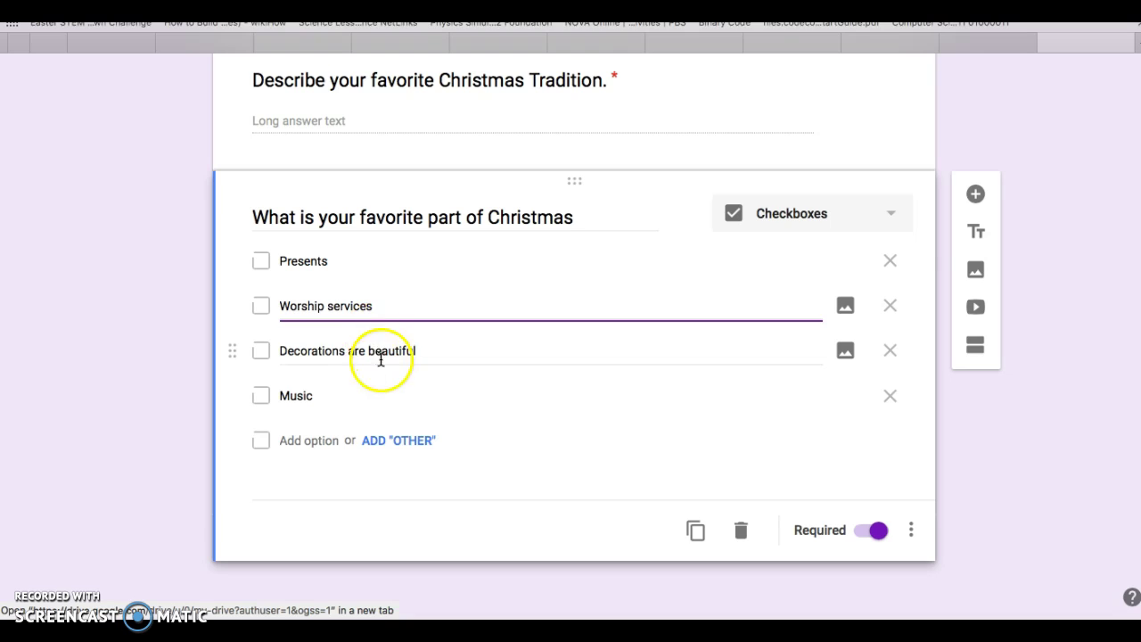
pyautogui.click(412, 350)
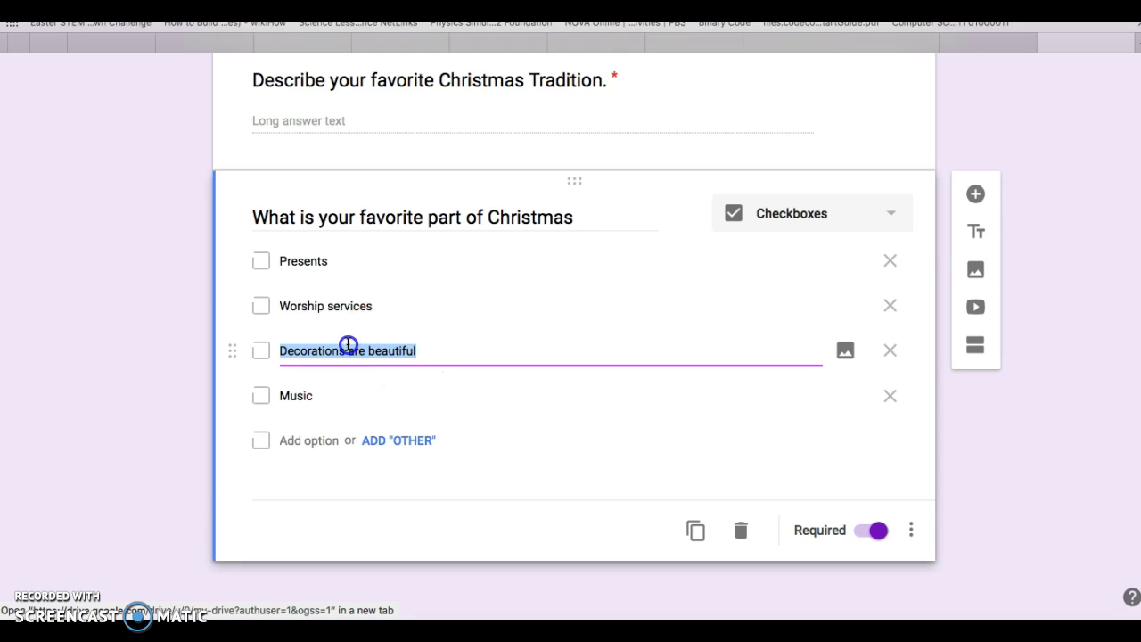
pyautogui.doubleClick(423, 349)
pyautogui.moveTo(422, 348); pyautogui.dragTo(348, 350)
pyautogui.press('BackSpace')
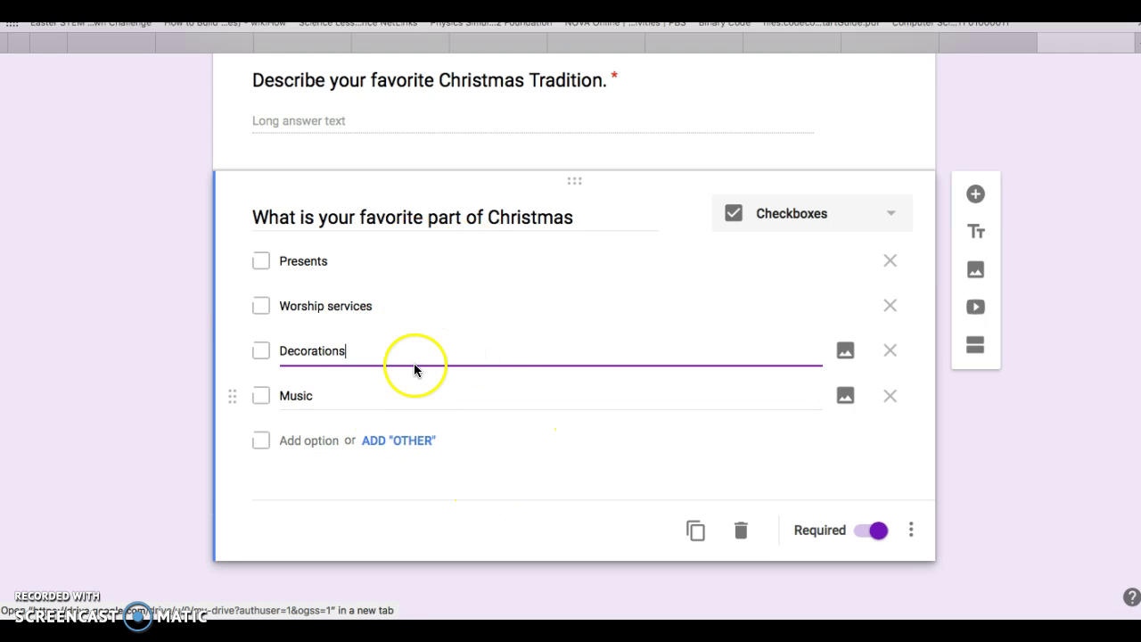
# Change the title to 'What is your favorite part of Christmas? Choose your top three!'
pyautogui.click(575, 218)
pyautogui.click(574, 219)
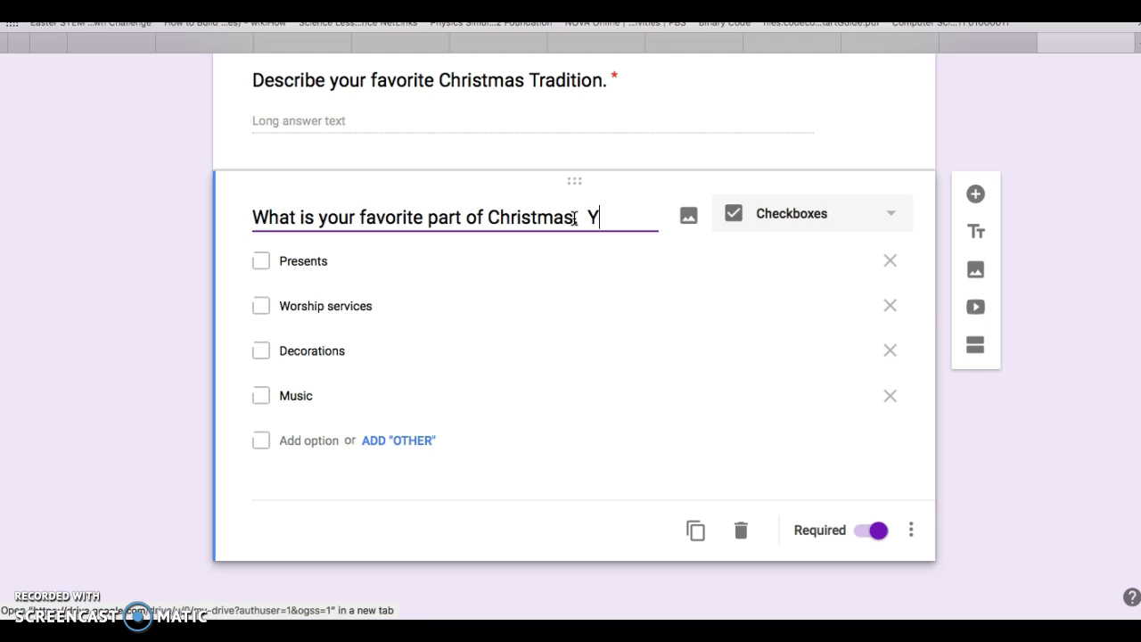
pyautogui.write('Choose your top three!')
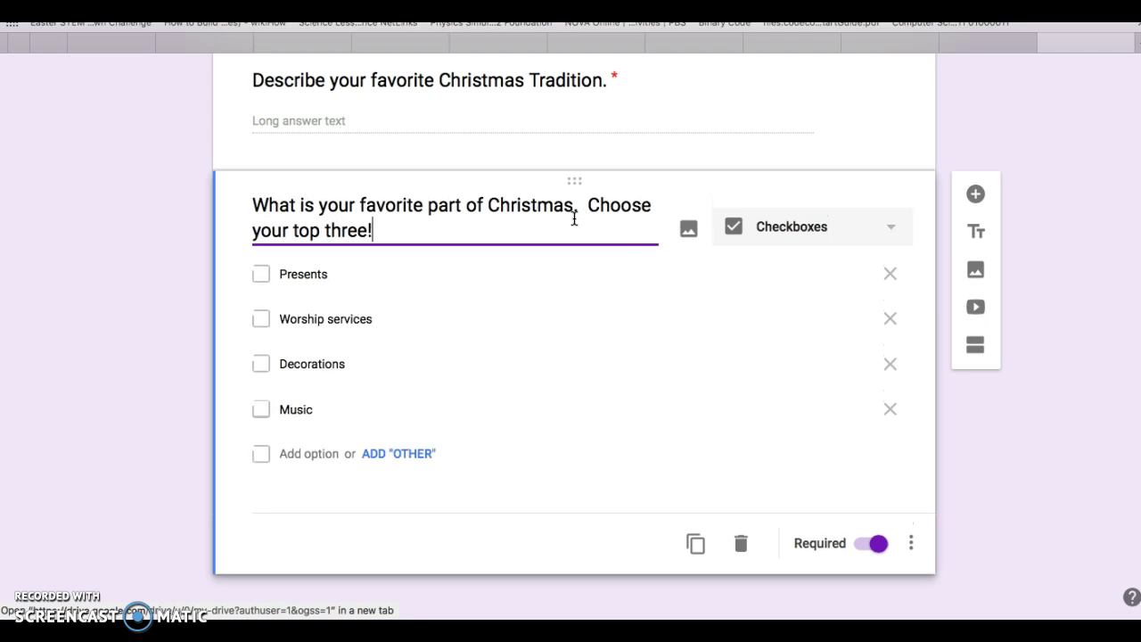
pyautogui.click(577, 212)
pyautogui.press('BackSpace')
pyautogui.press('BackSpace')
pyautogui.write('?')
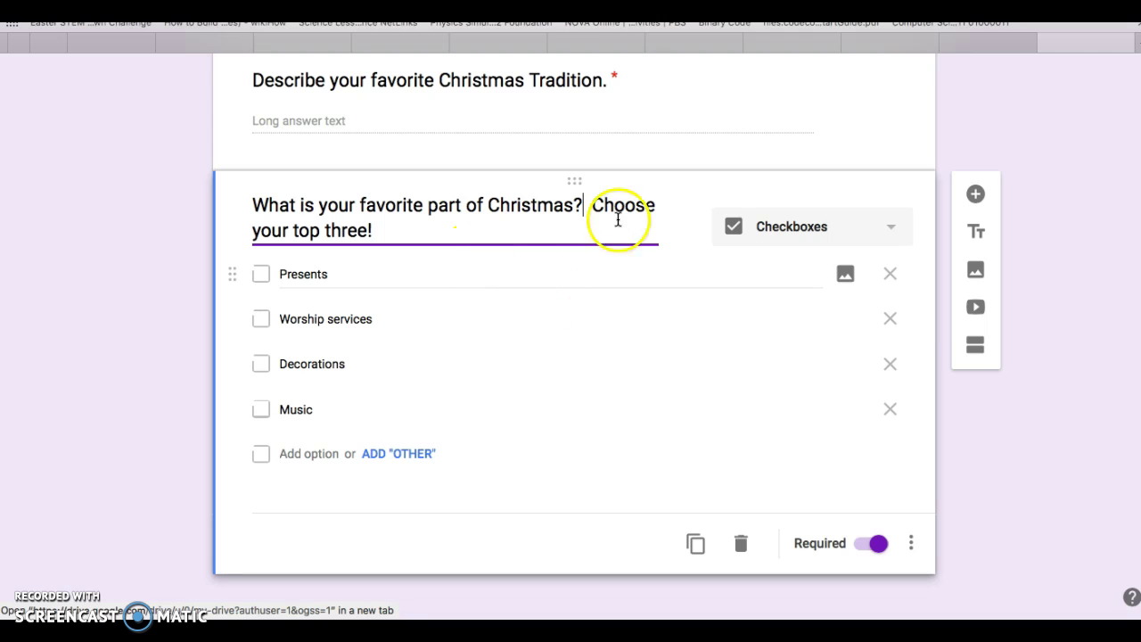
pyautogui.scroll(-1, 517, 235)
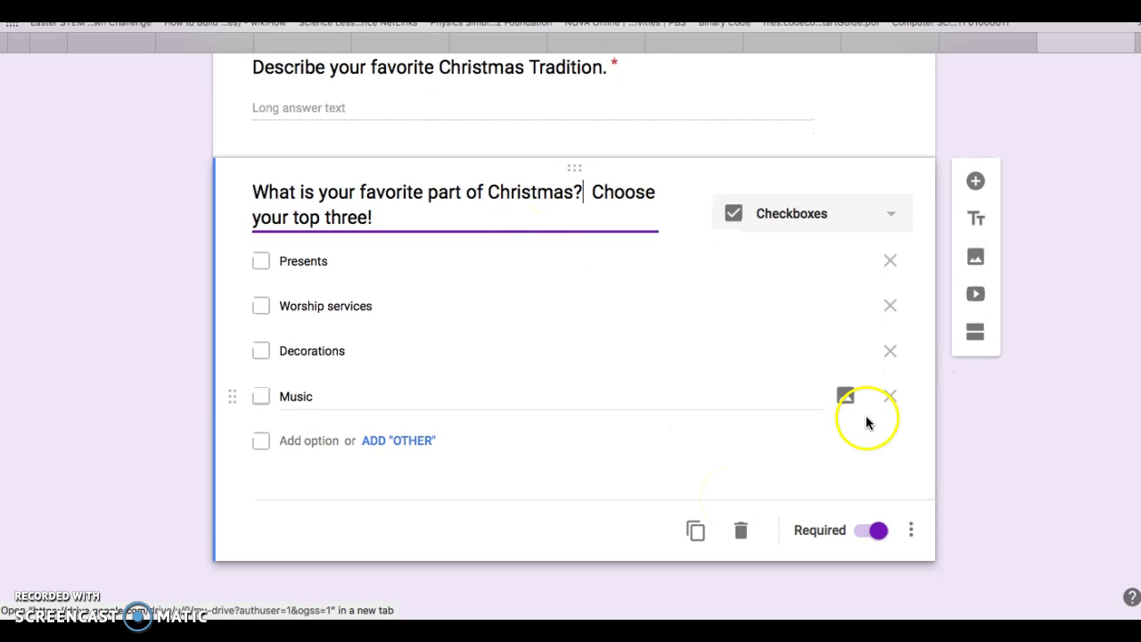
# Add a required question 'How many children are in your family?' with choices 1 to 5
pyautogui.click(976, 181)
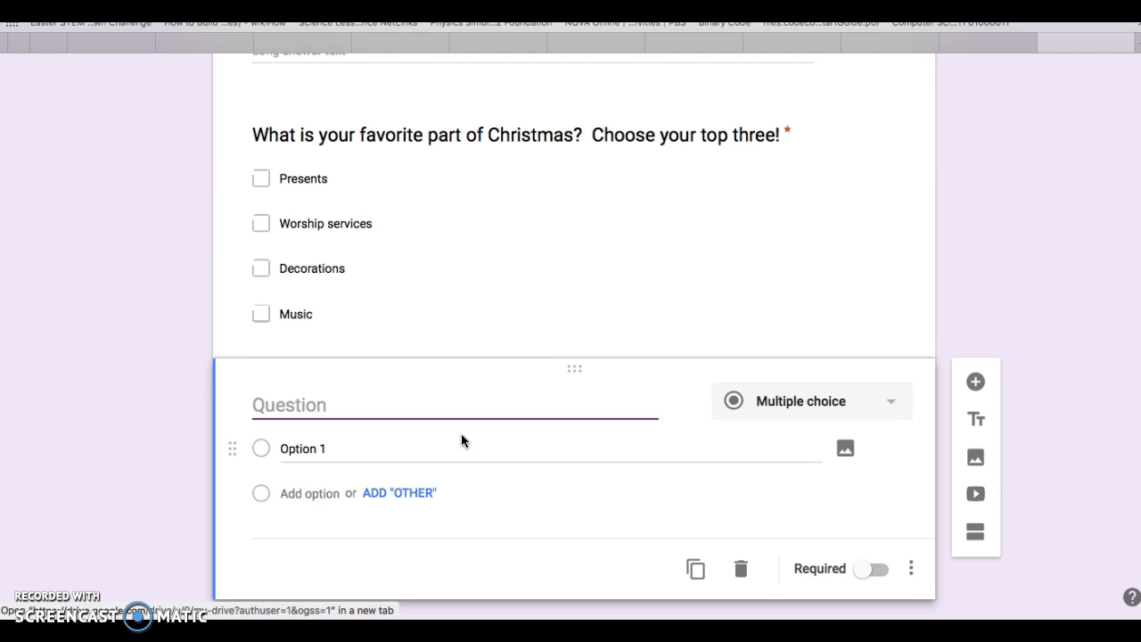
pyautogui.write('How many ')
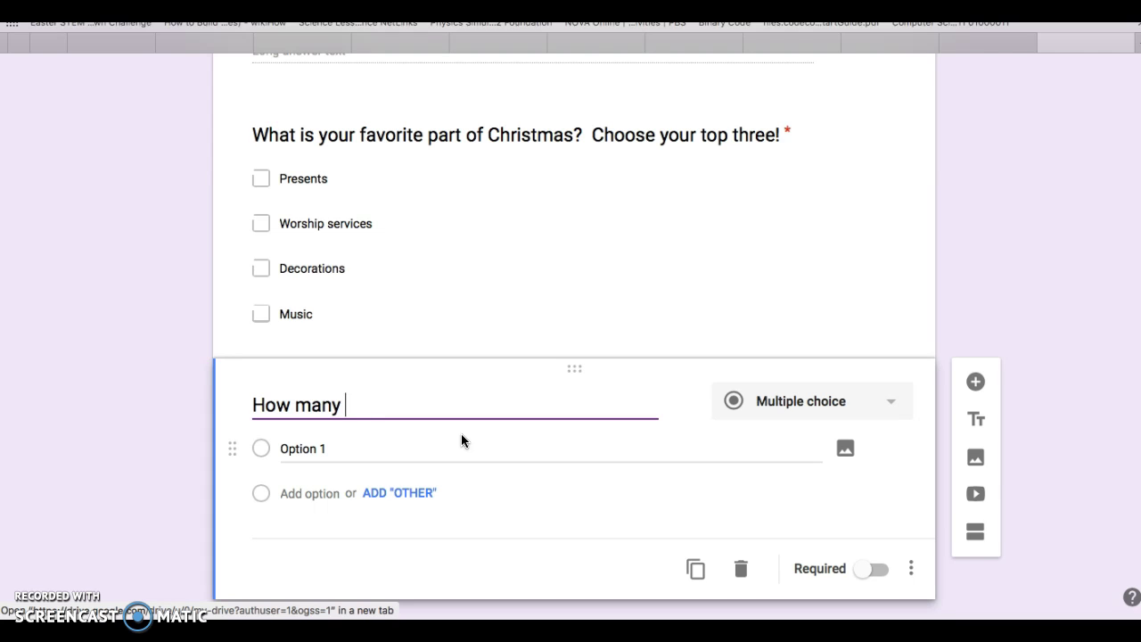
pyautogui.write('children are in your family?')
pyautogui.click(373, 453)
pyautogui.write('1')
pyautogui.click(317, 528)
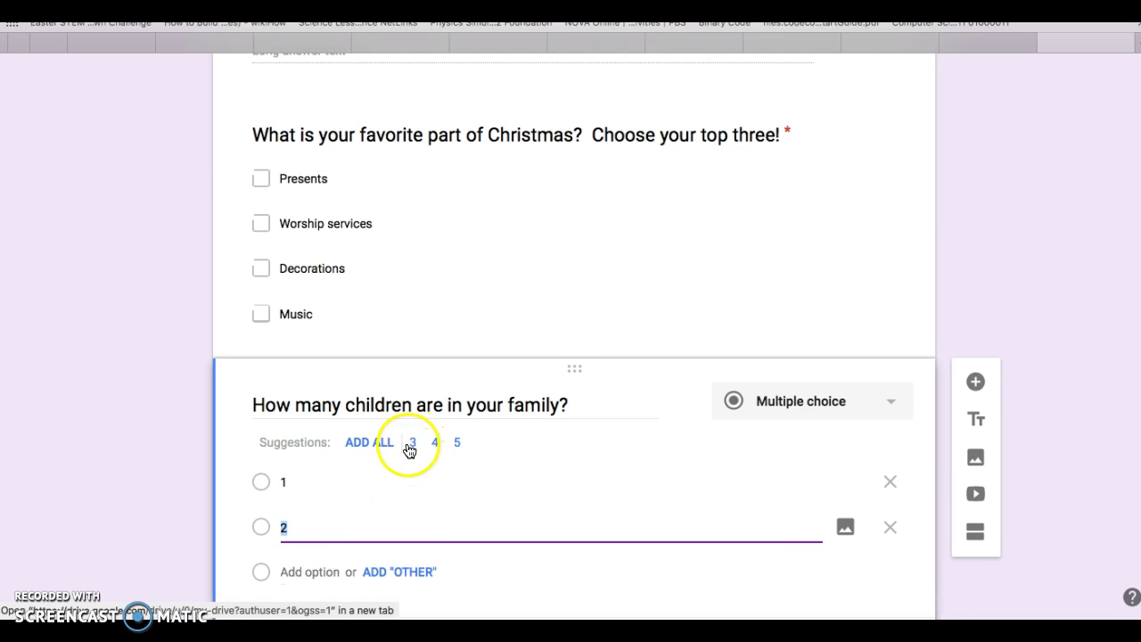
pyautogui.click(369, 442)
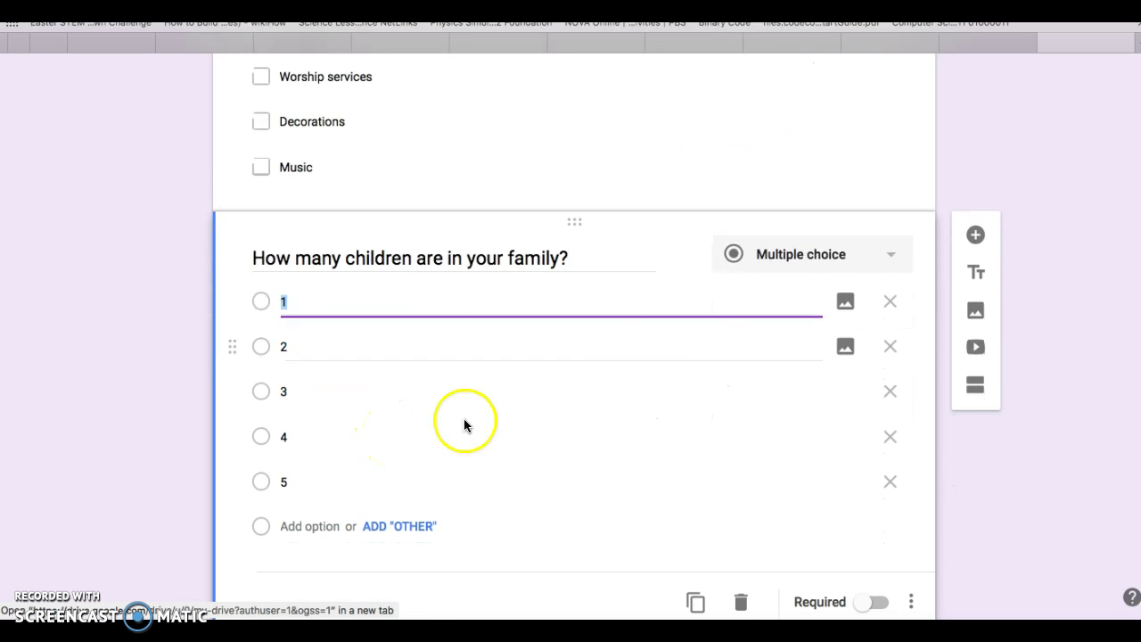
pyautogui.click(871, 602)
pyautogui.scroll(-1, 588, 466)
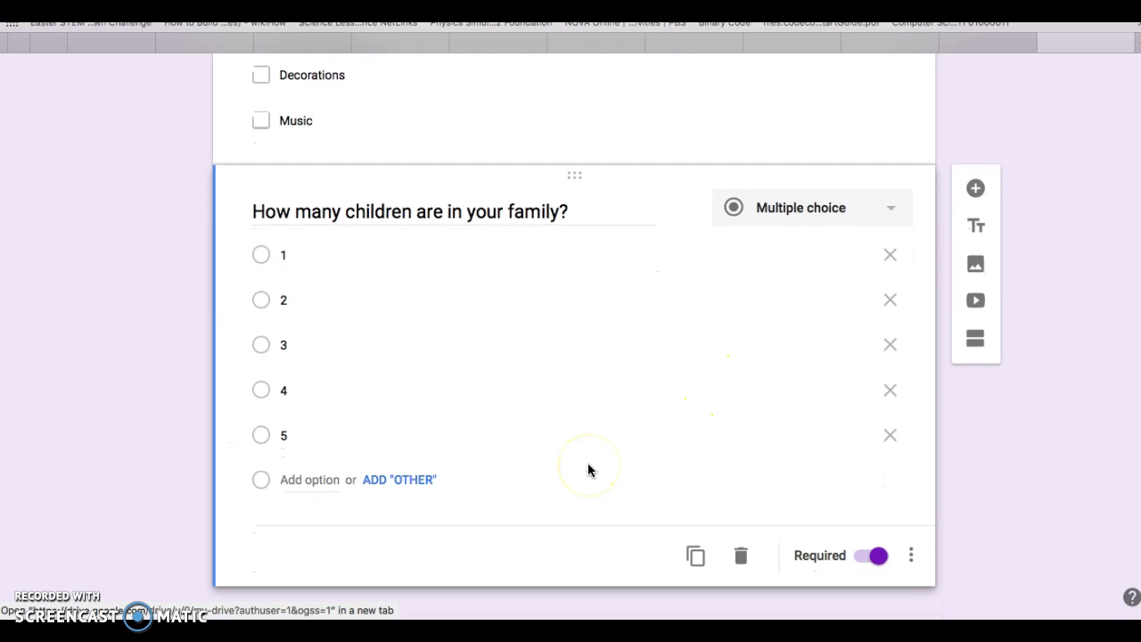
# Add a new question and insert the purple outdoor lights photo from a 'Christmas decorations' search
pyautogui.click(977, 189)
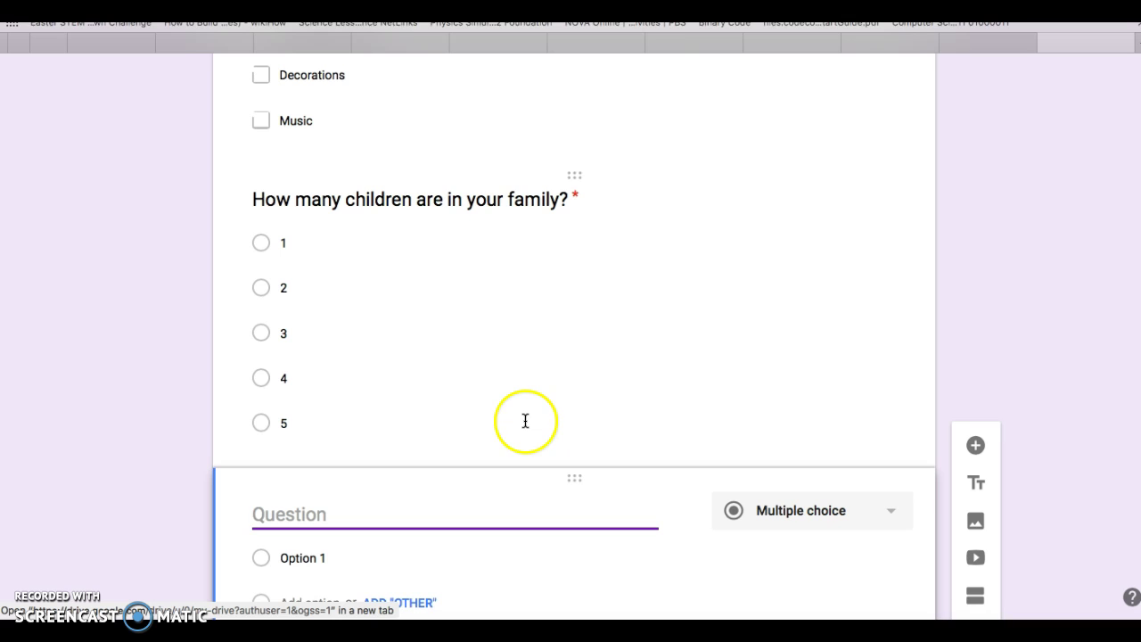
pyautogui.scroll(-3, 578, 369)
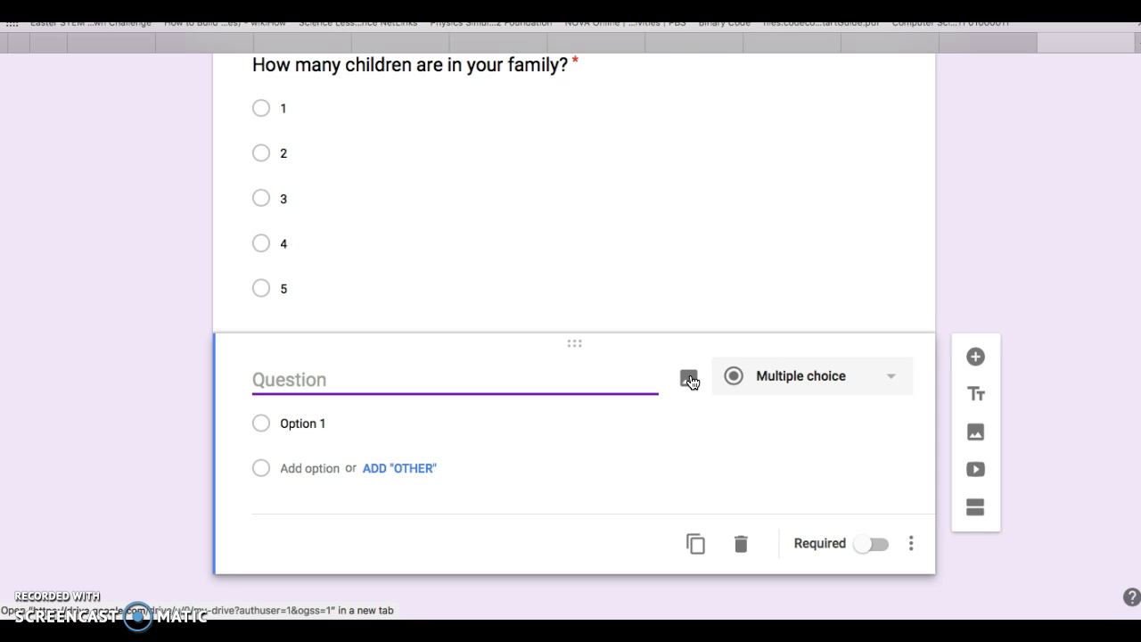
pyautogui.click(690, 380)
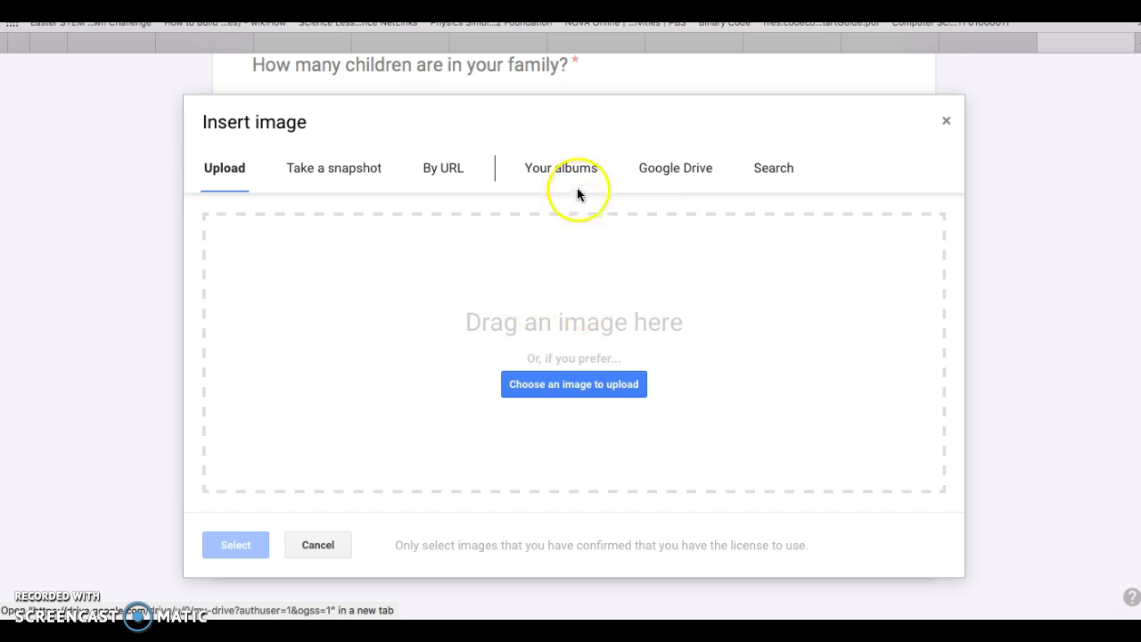
pyautogui.click(763, 180)
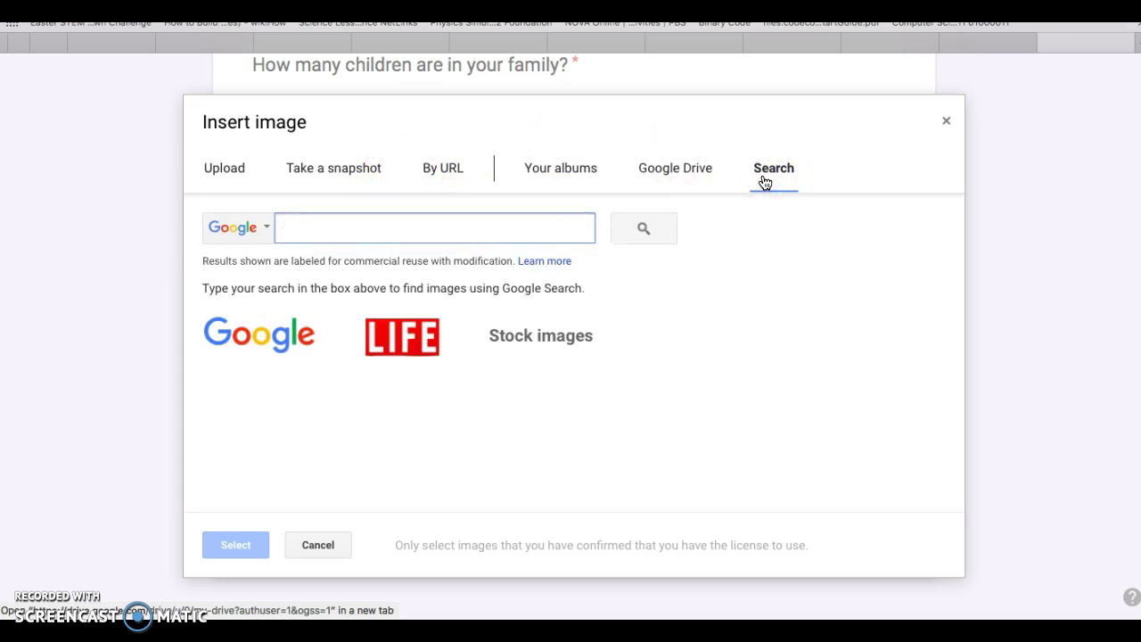
pyautogui.write('Christmas decorations')
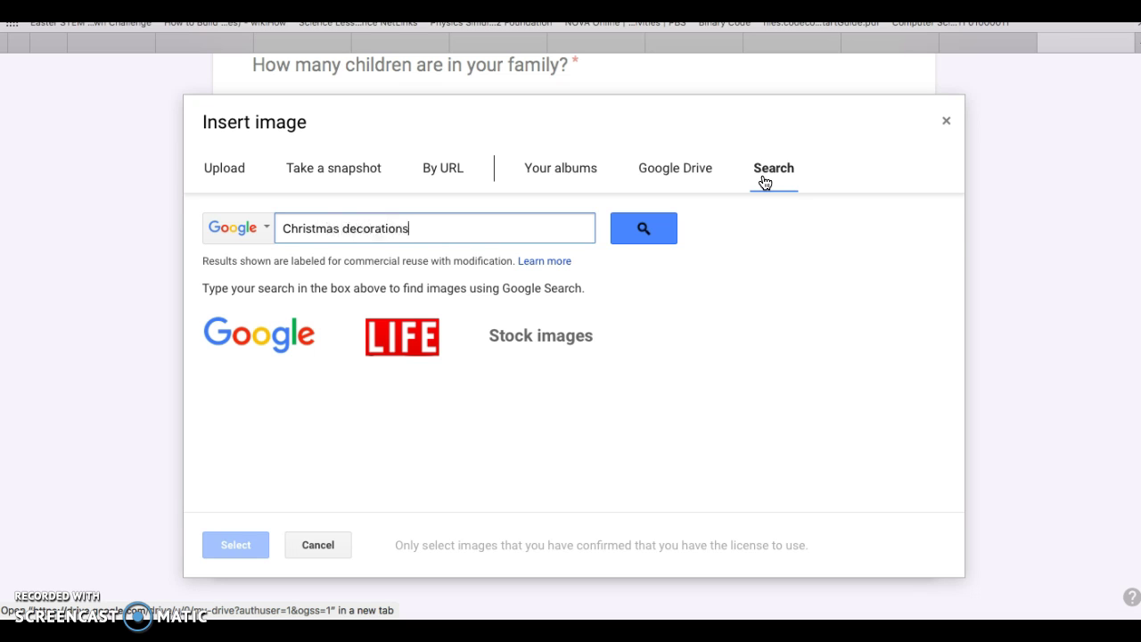
pyautogui.press('Return')
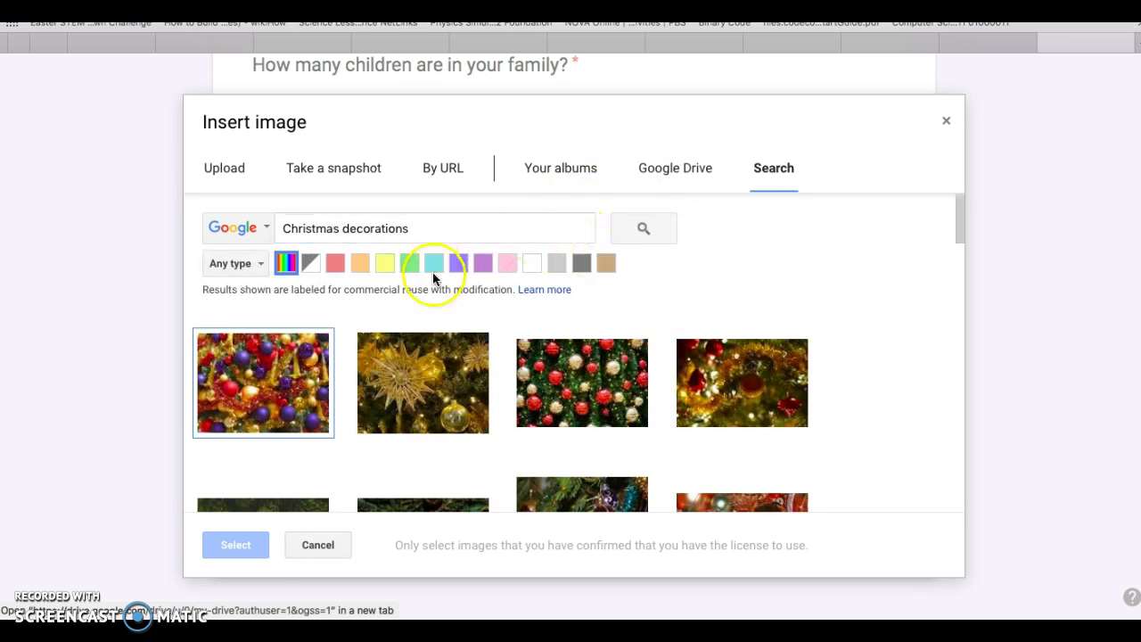
pyautogui.scroll(-1, 530, 378)
pyautogui.scroll(-5, 529, 378)
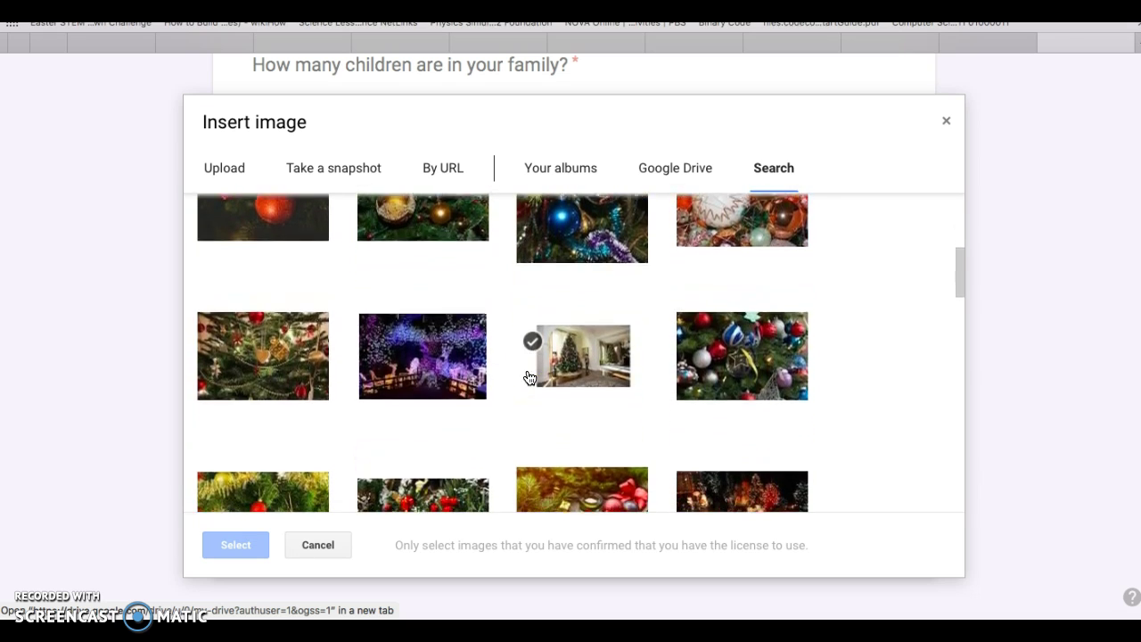
pyautogui.click(463, 350)
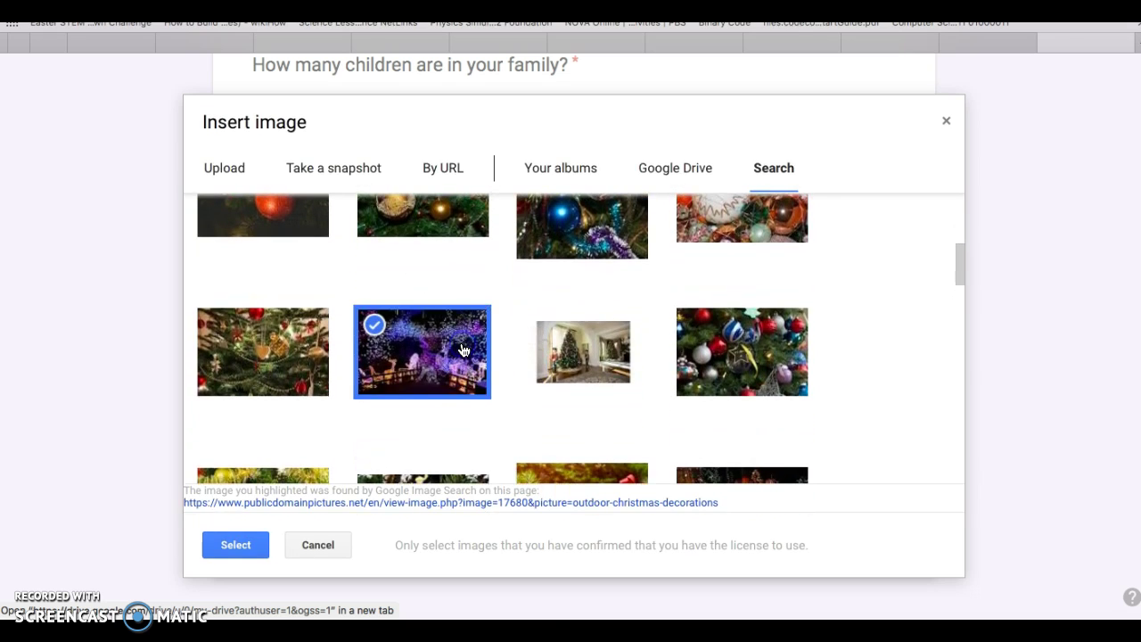
pyautogui.click(236, 540)
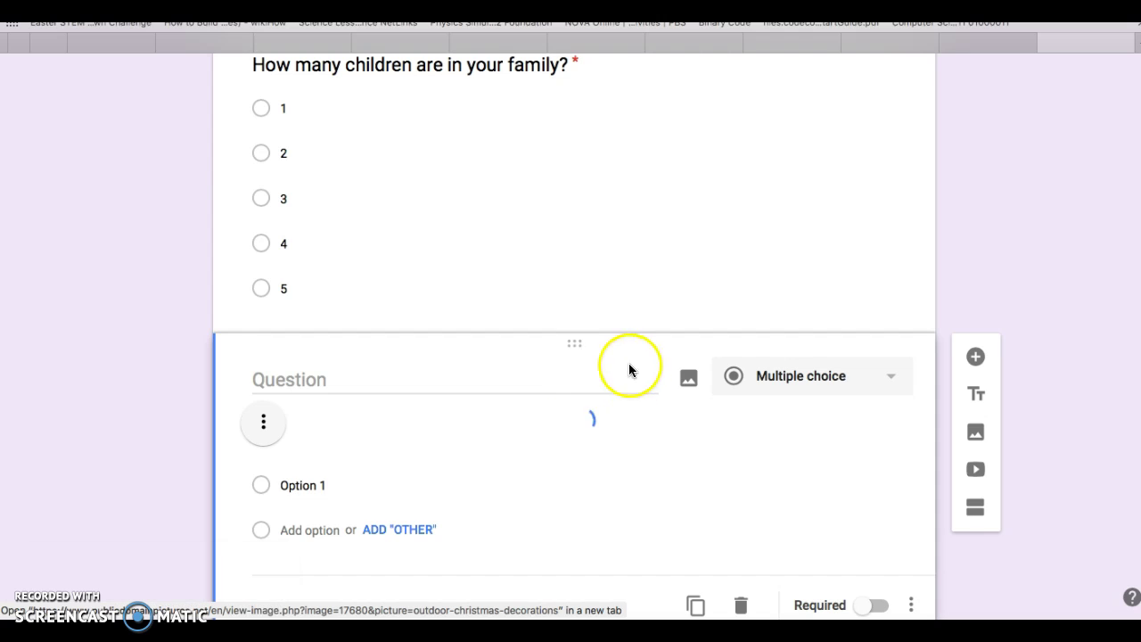
# Title the photo question 'How does this image make you feel?' and return to the form's top
pyautogui.click(551, 379)
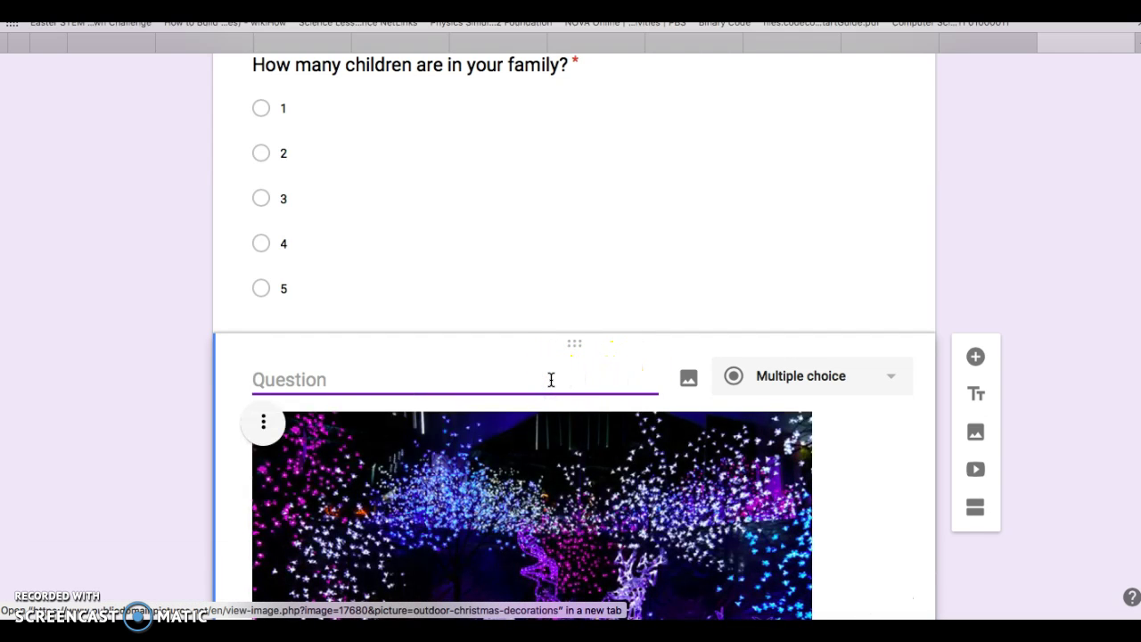
pyautogui.write('How does this image make you feel?')
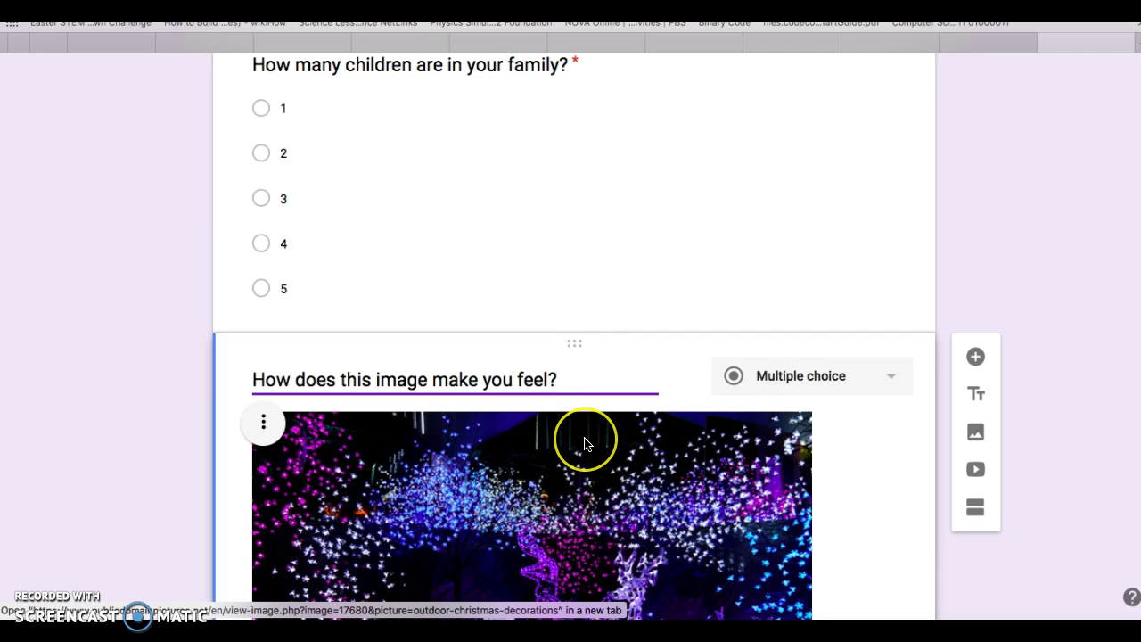
pyautogui.scroll(-3, 586, 446)
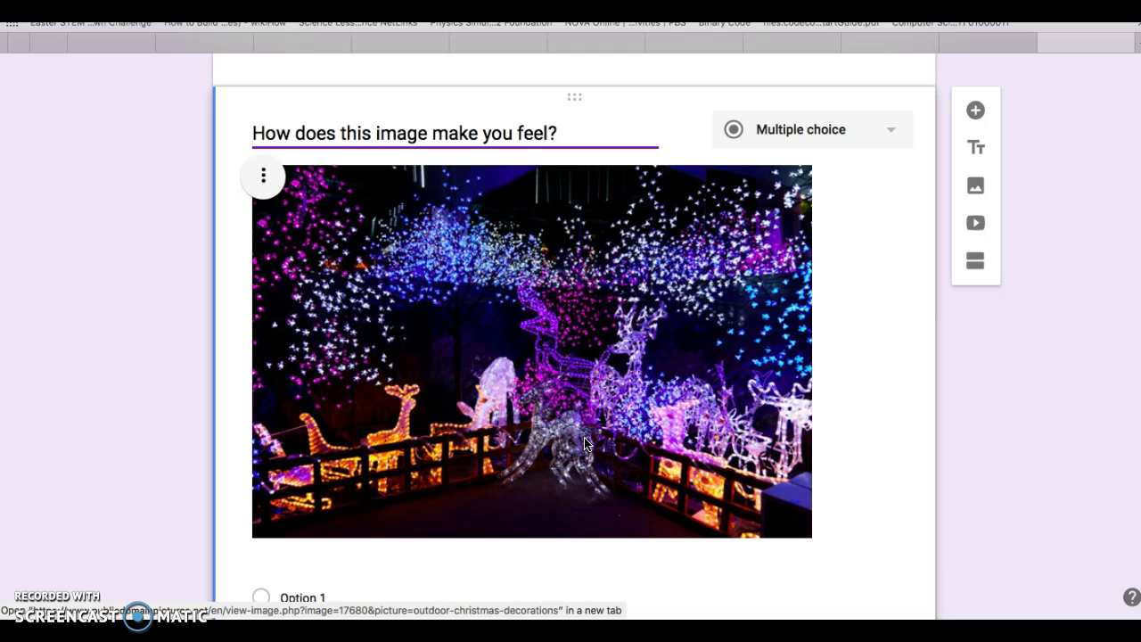
pyautogui.scroll(-3, 586, 443)
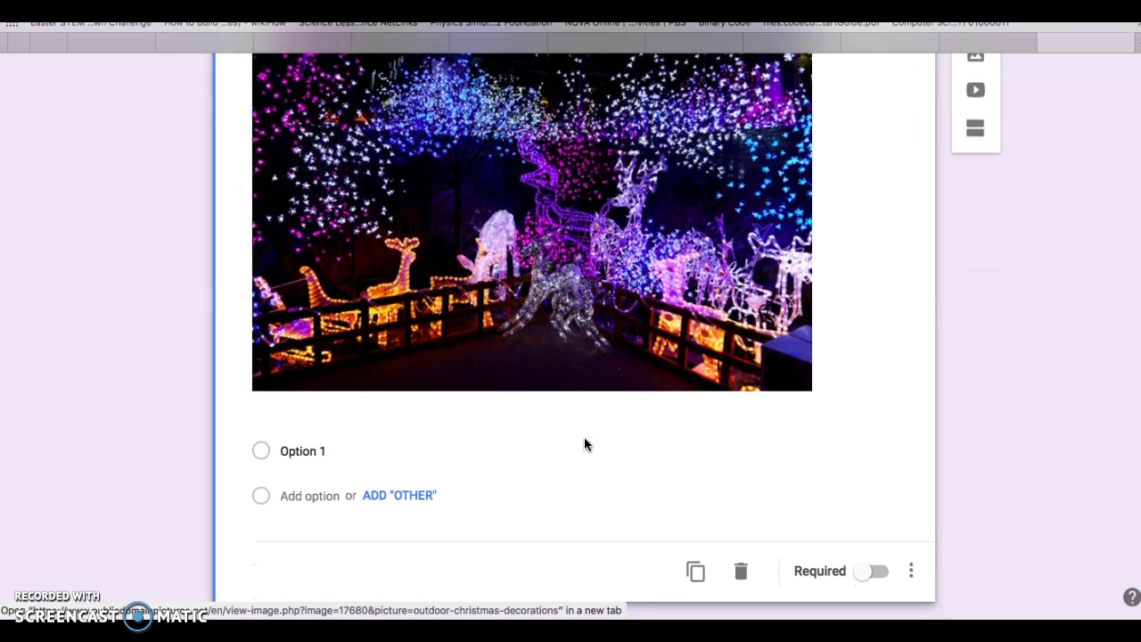
pyautogui.scroll(-1, 713, 436)
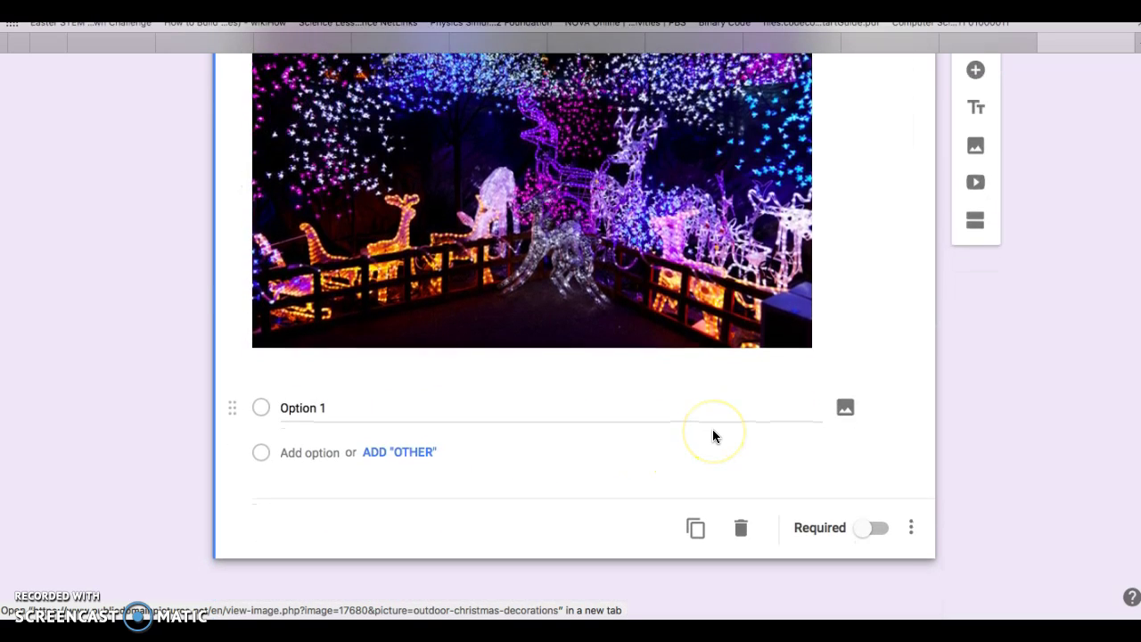
pyautogui.scroll(3, 713, 435)
pyautogui.scroll(-1, 713, 436)
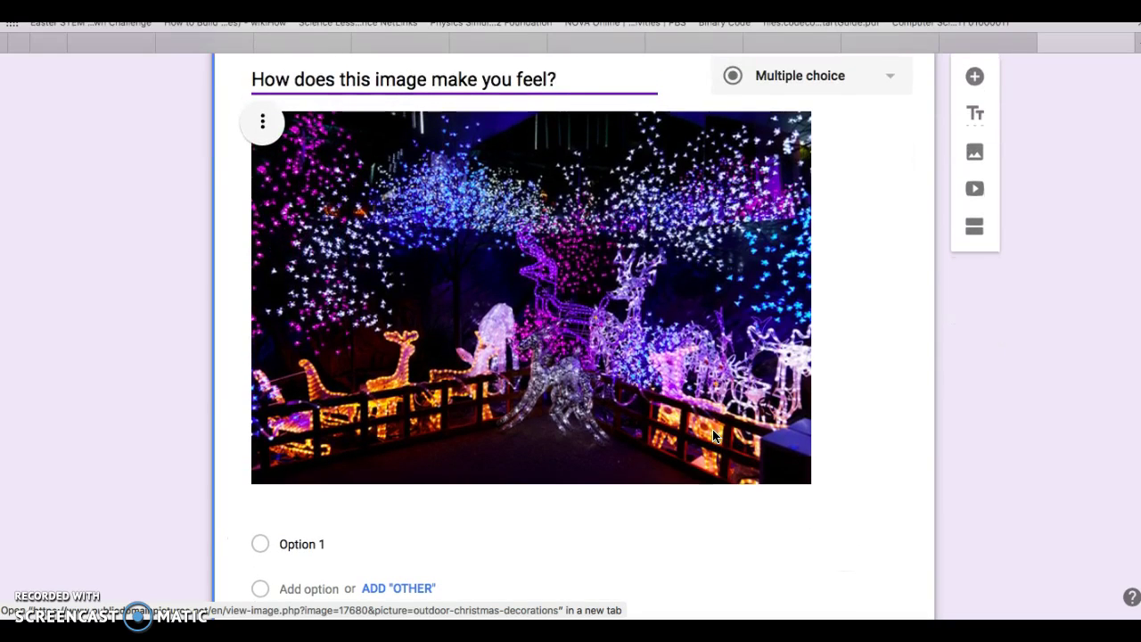
pyautogui.scroll(1, 713, 436)
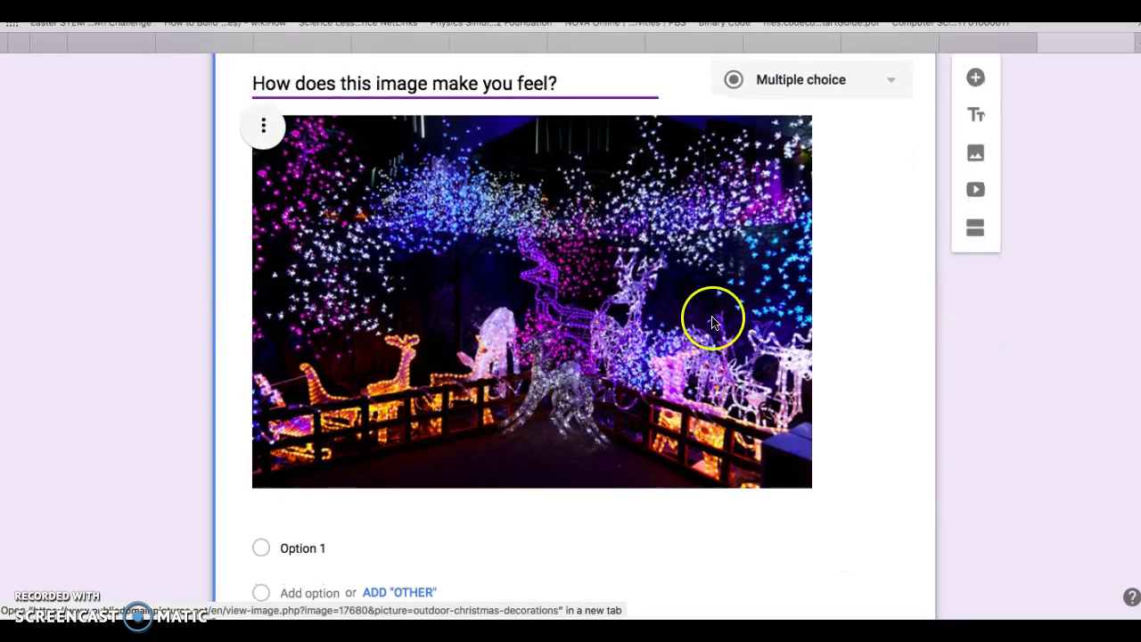
pyautogui.click(567, 247)
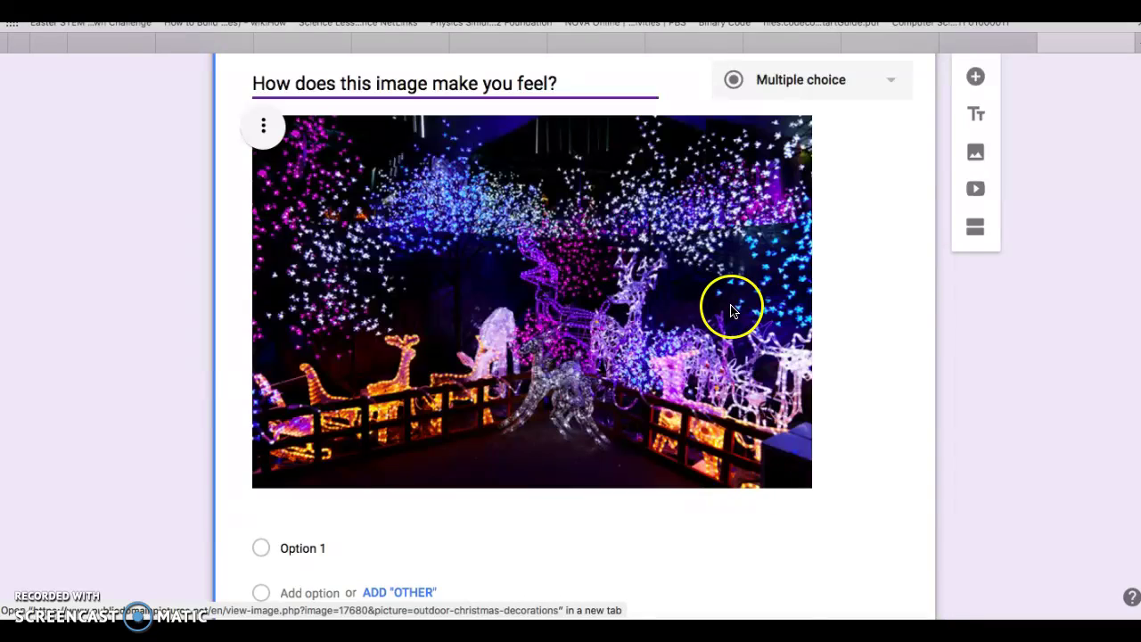
pyautogui.scroll(5, 730, 311)
pyautogui.scroll(10, 730, 311)
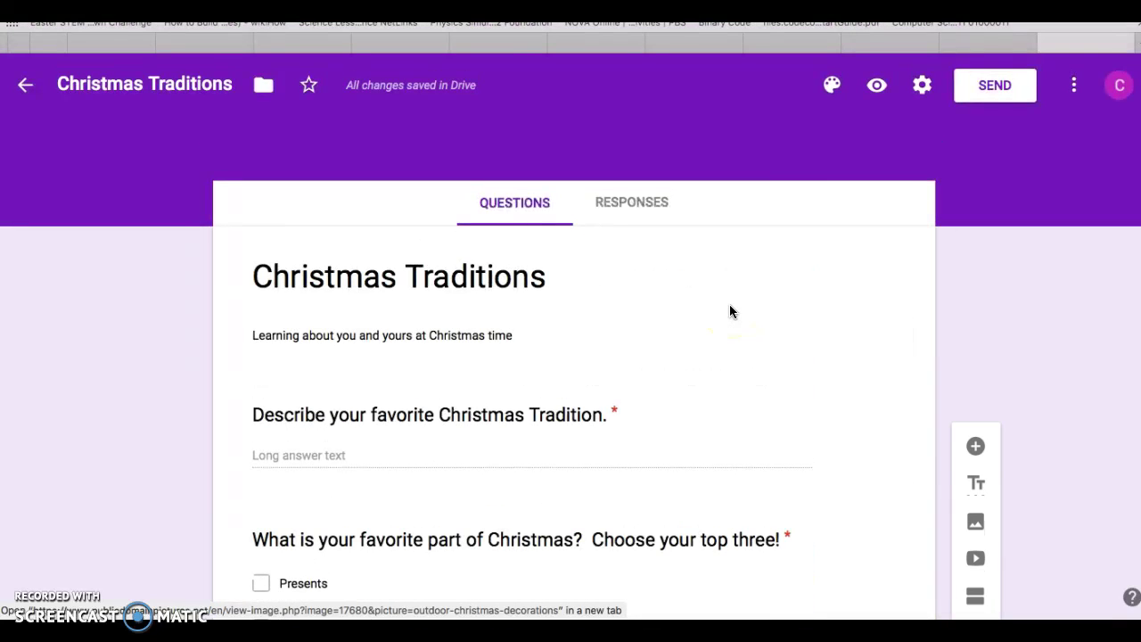
# Theme the form with the Party gift-box header, dark red colour and darker pink background
pyautogui.click(843, 87)
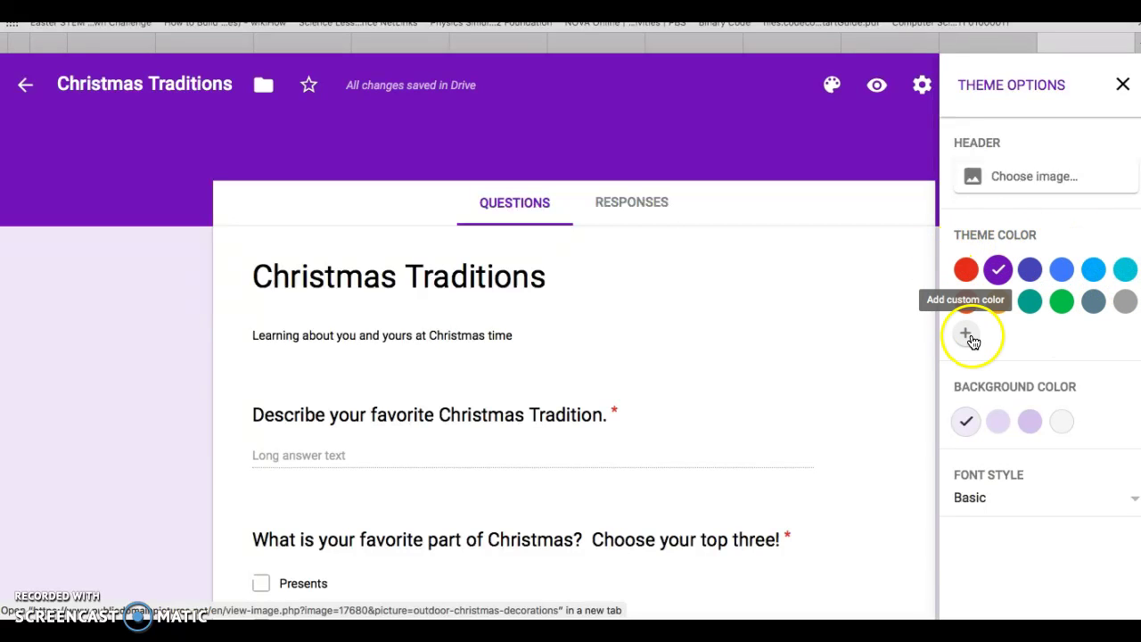
pyautogui.click(1019, 178)
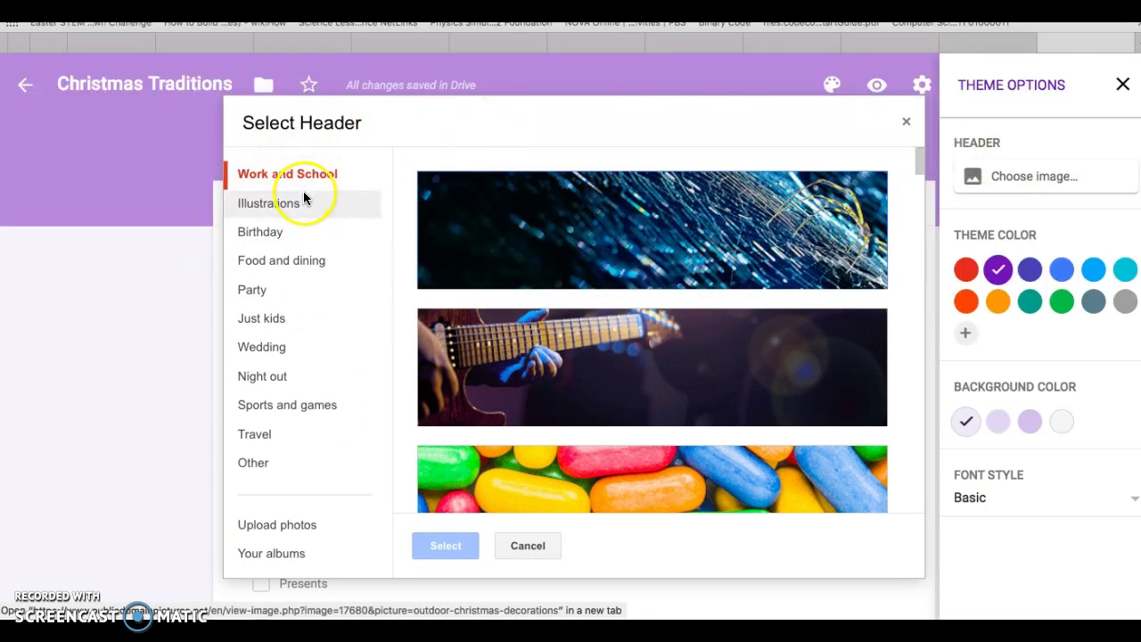
pyautogui.click(274, 295)
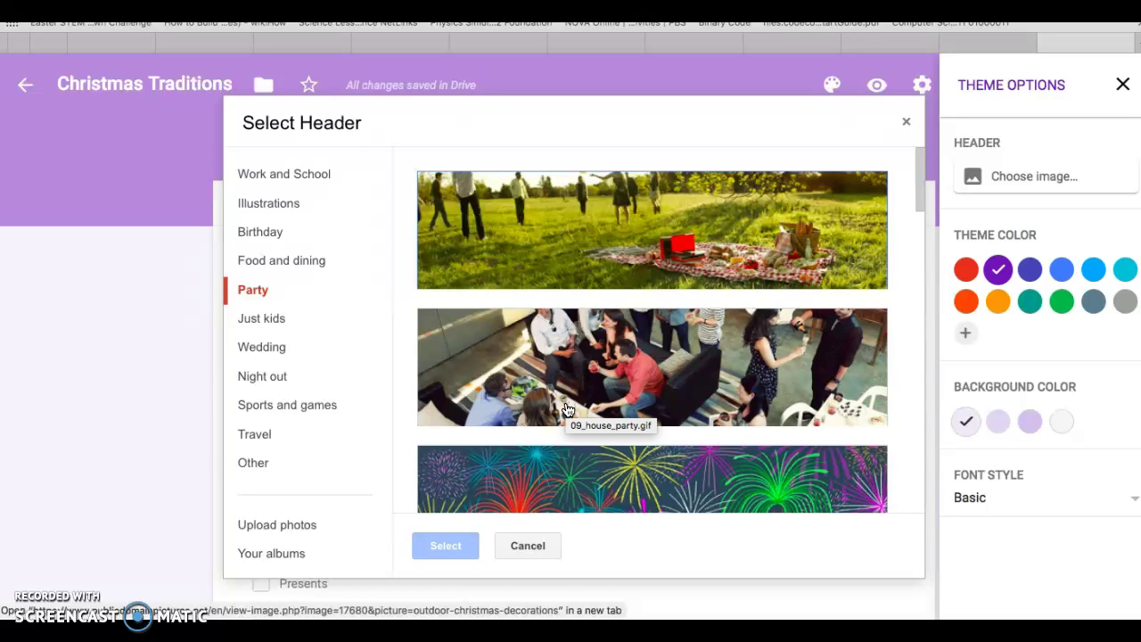
pyautogui.scroll(-5, 567, 409)
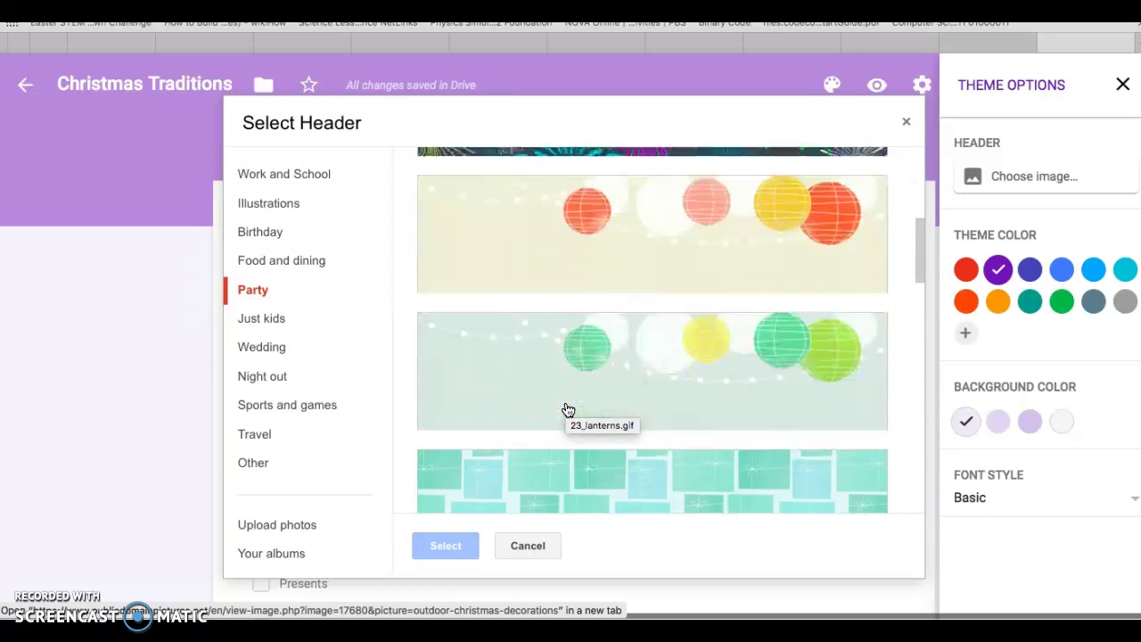
pyautogui.scroll(-5, 567, 409)
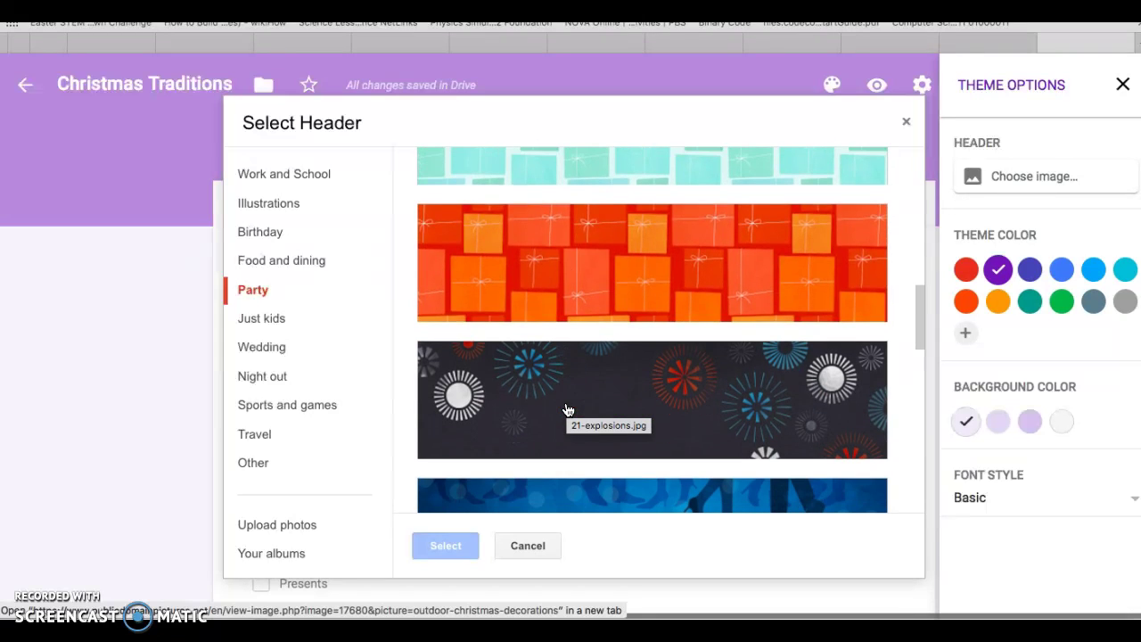
pyautogui.click(630, 278)
pyautogui.click(446, 545)
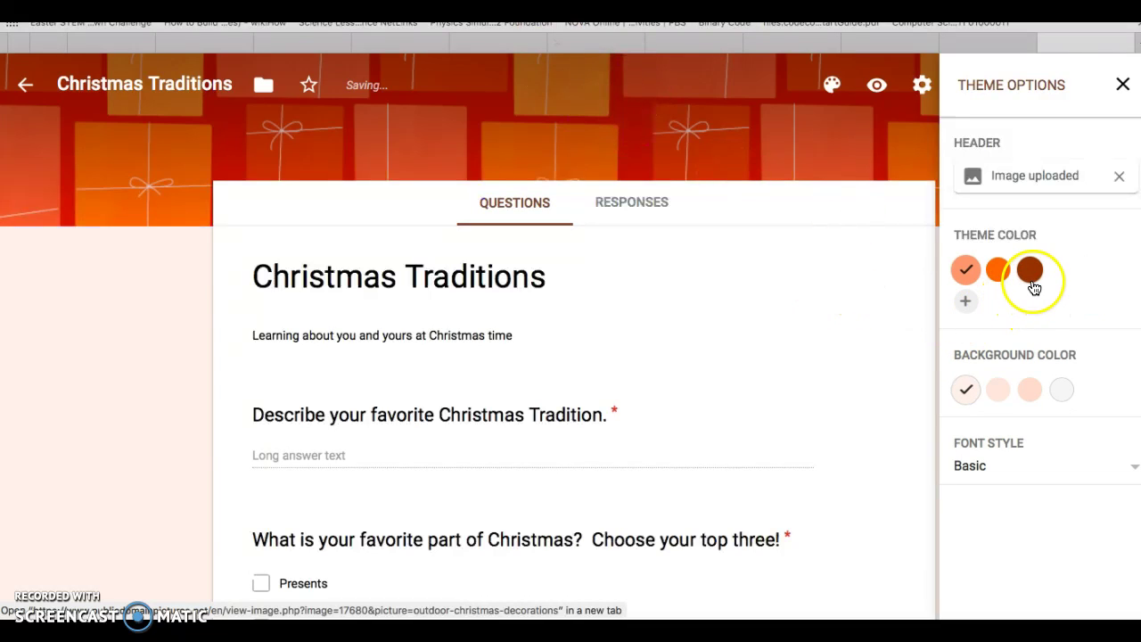
pyautogui.click(1032, 283)
pyautogui.click(1029, 401)
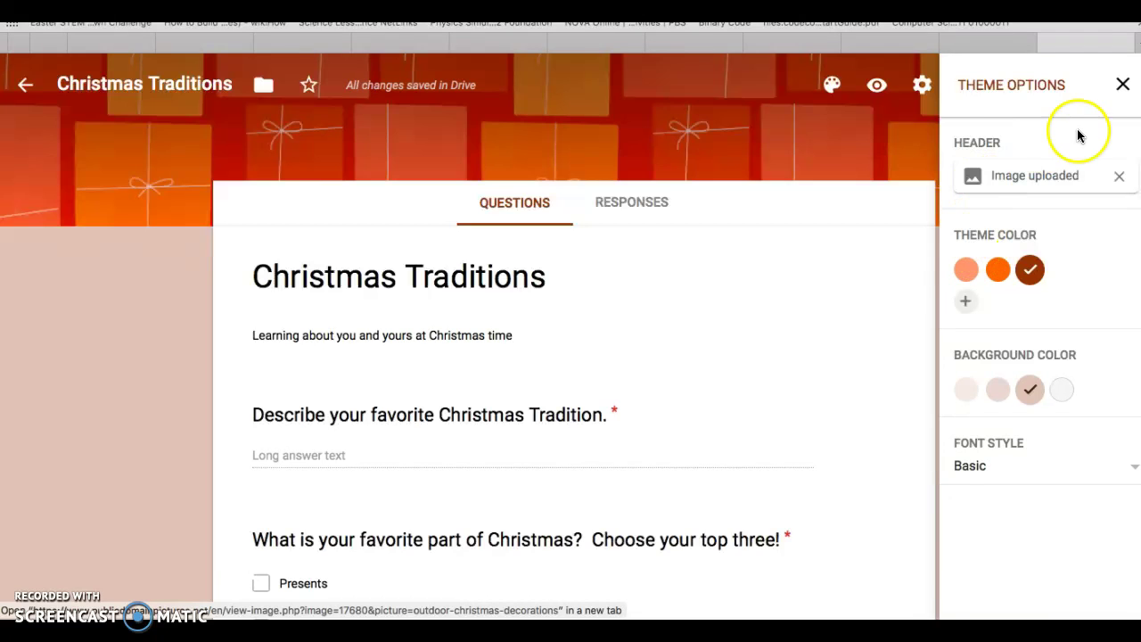
# In the form's General settings, untick 'Restrict to users in … and trusted domains' and save
pyautogui.click(921, 85)
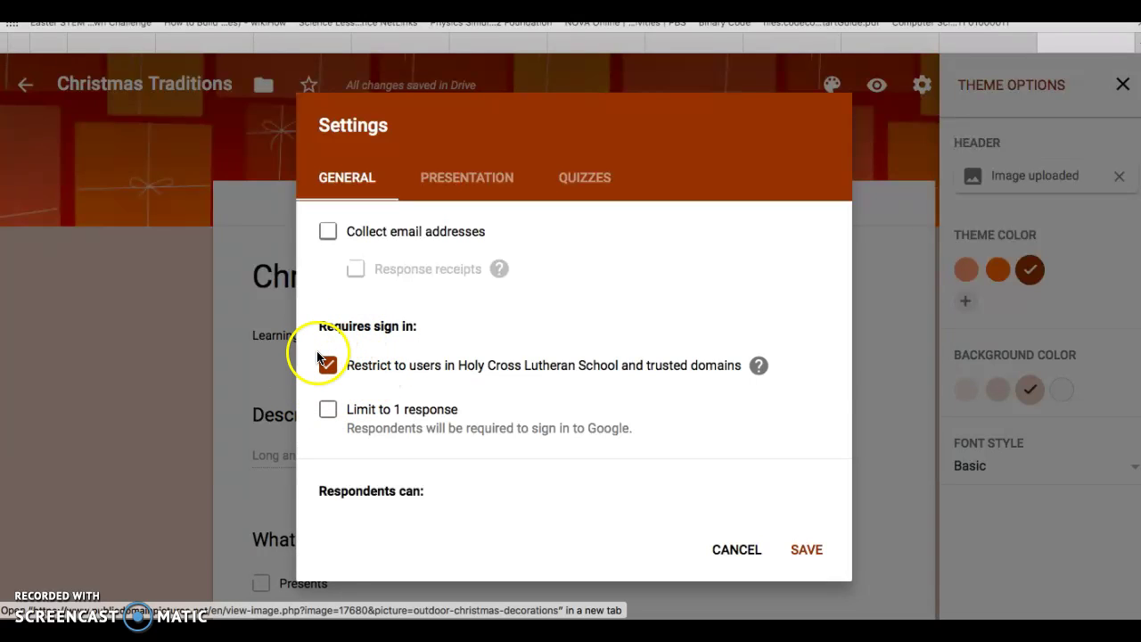
pyautogui.click(326, 364)
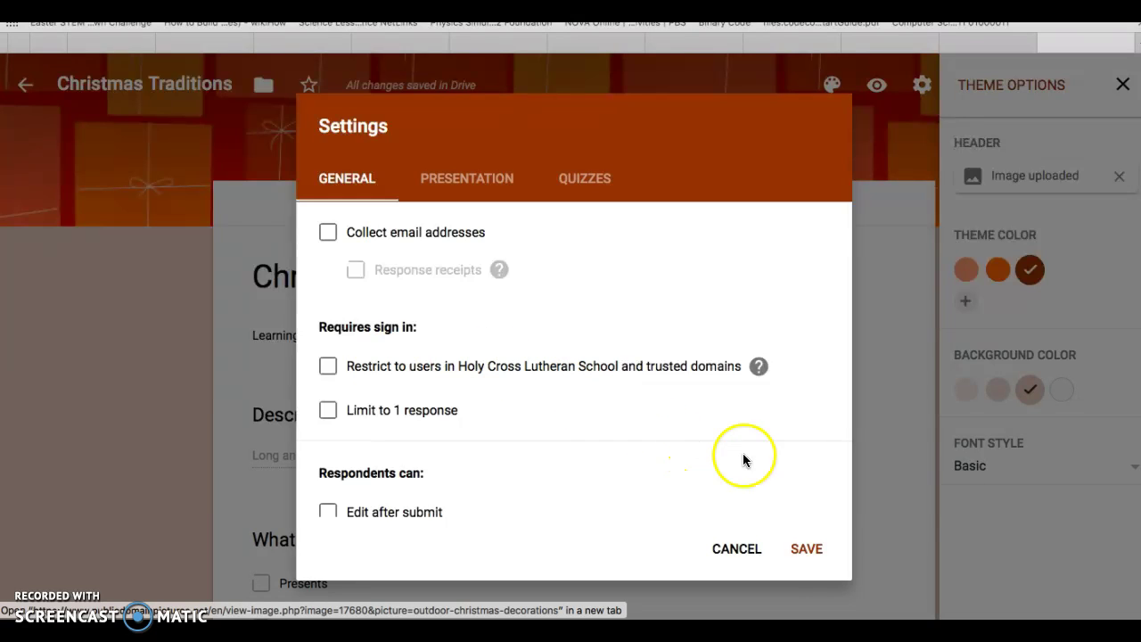
pyautogui.click(806, 548)
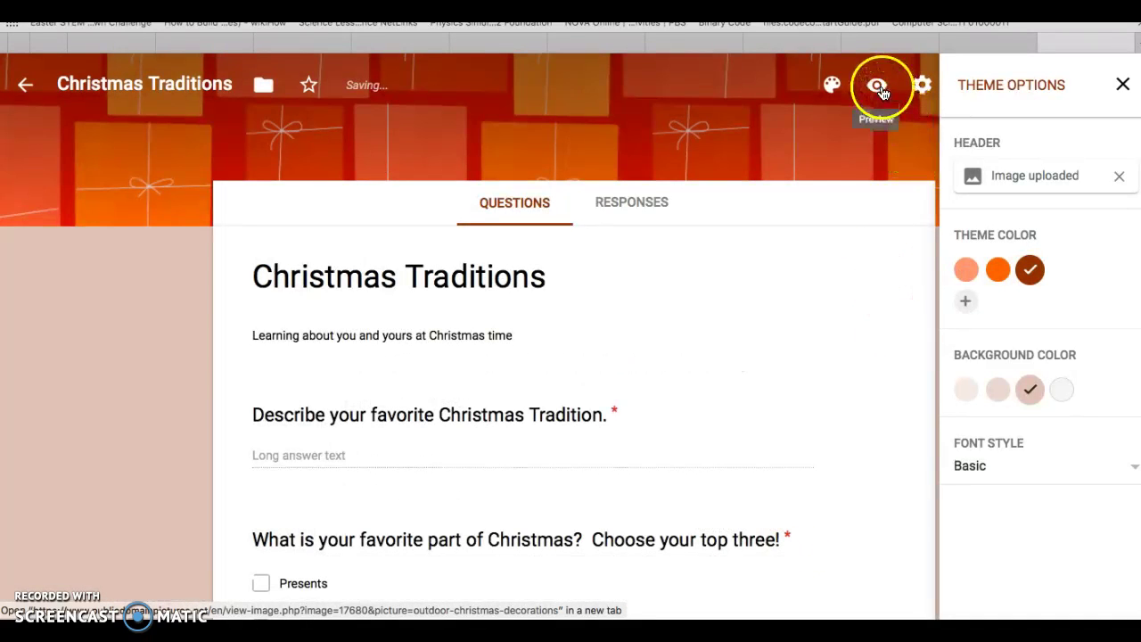
# Preview the Christmas Traditions form as respondents see it, scrolling down and back to the top
pyautogui.click(878, 90)
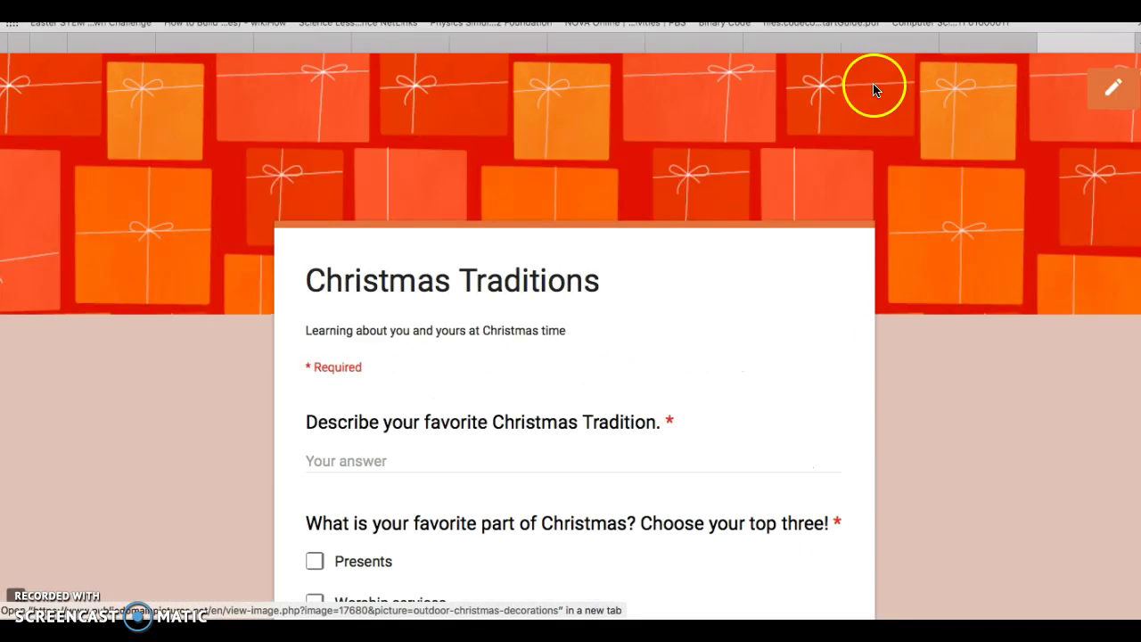
pyautogui.scroll(-6, 709, 157)
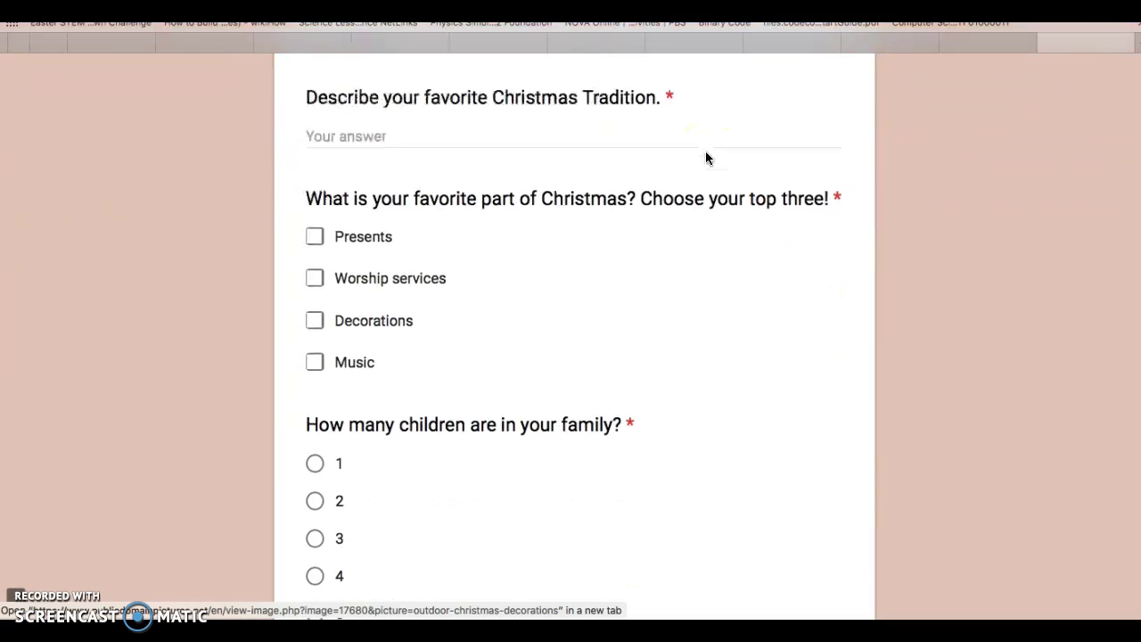
pyautogui.scroll(-6, 705, 157)
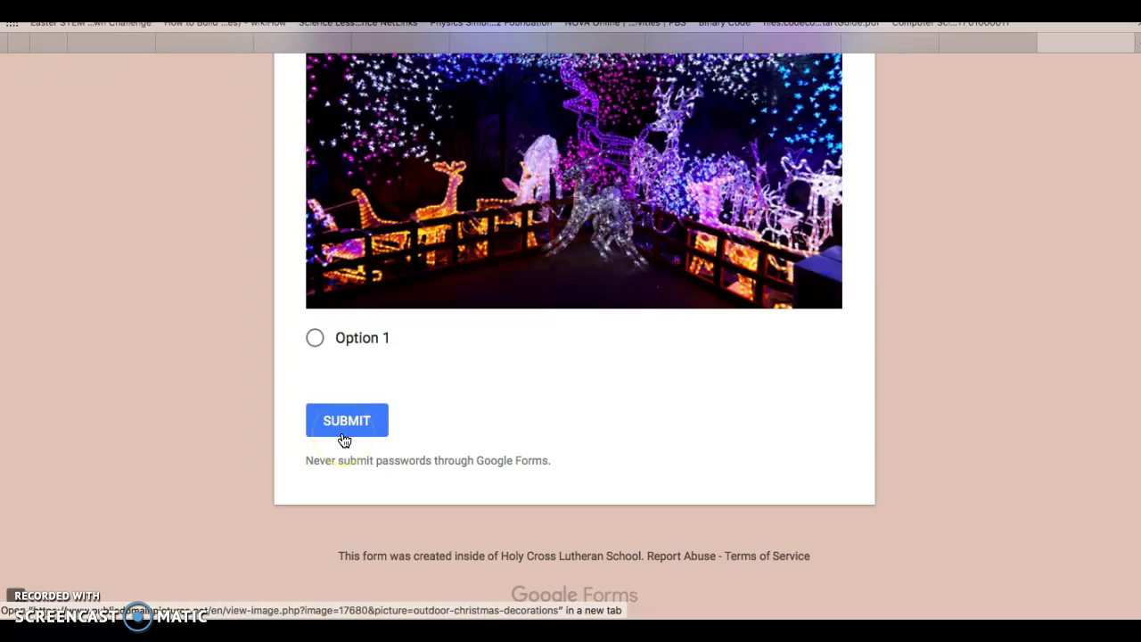
pyautogui.scroll(-1, 344, 440)
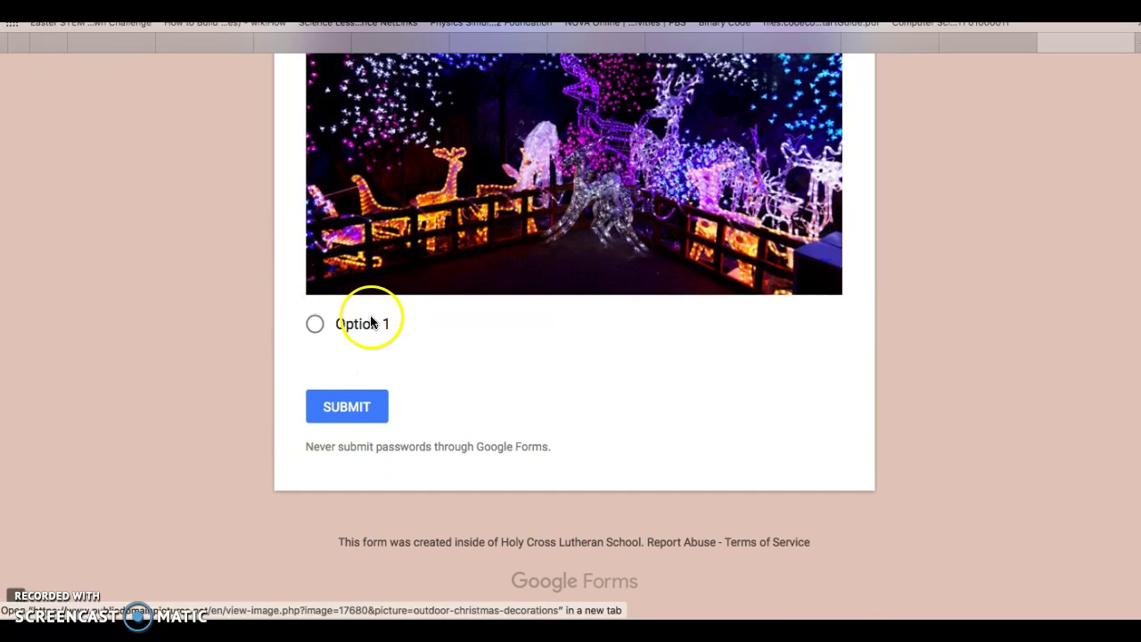
pyautogui.scroll(15, 373, 327)
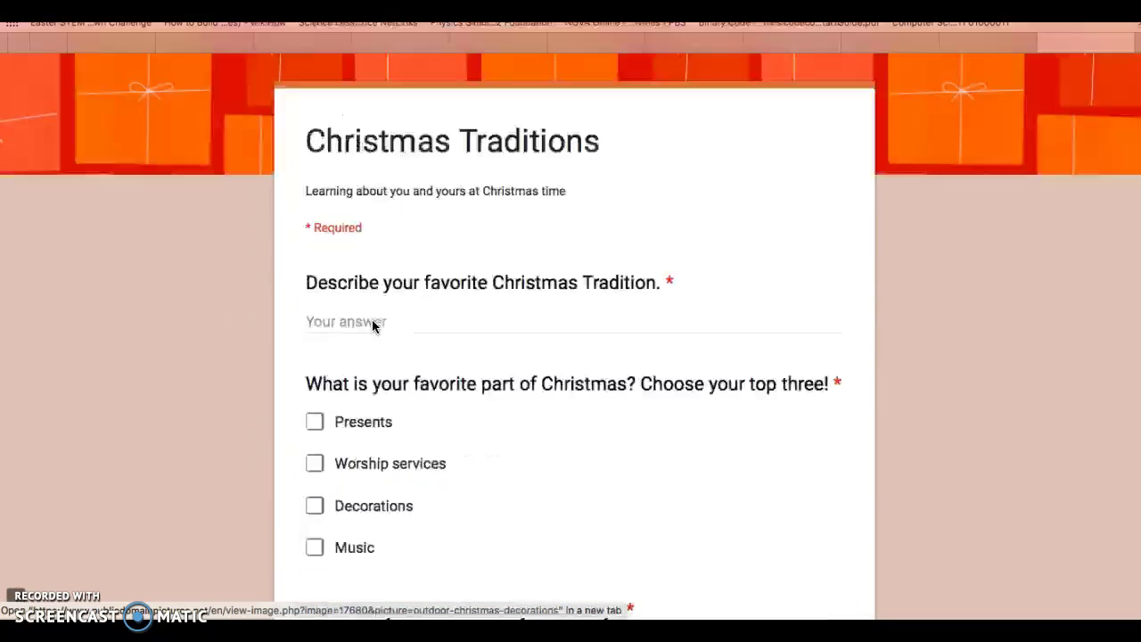
pyautogui.scroll(5, 373, 326)
# Return from the preview to the form editor and close the Theme Options panel
pyautogui.click(1048, 43)
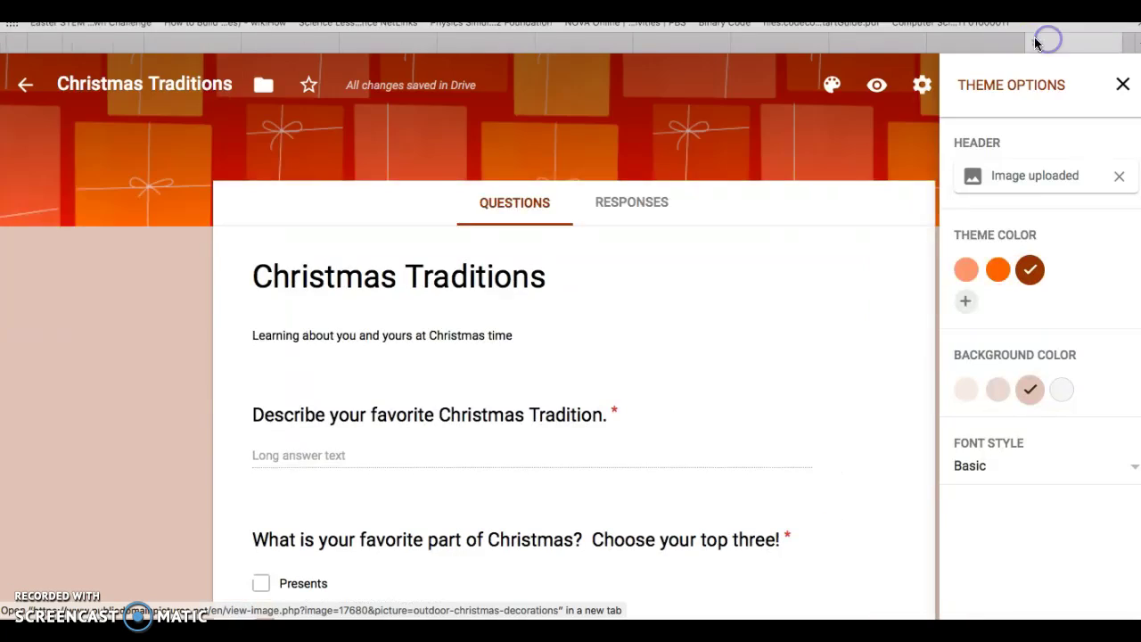
pyautogui.scroll(-10, 547, 382)
pyautogui.scroll(5, 393, 437)
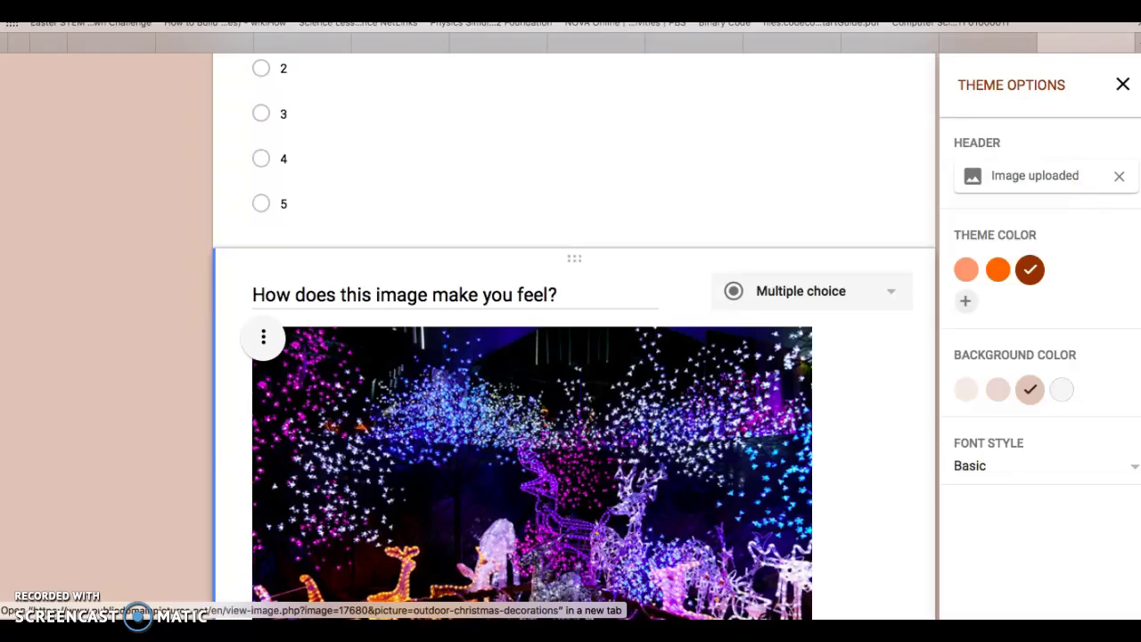
pyautogui.click(1120, 84)
pyautogui.scroll(10, 859, 285)
pyautogui.scroll(-10, 885, 318)
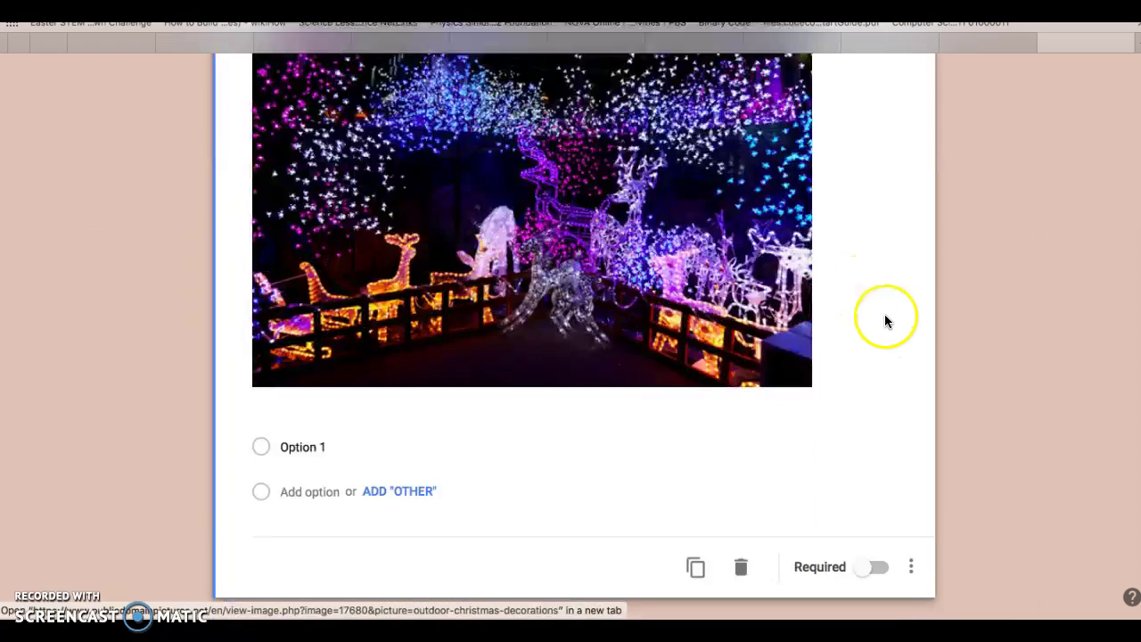
pyautogui.scroll(3, 884, 318)
# Change 'How does this image make you feel?' from multiple choice to Short answer
pyautogui.click(886, 182)
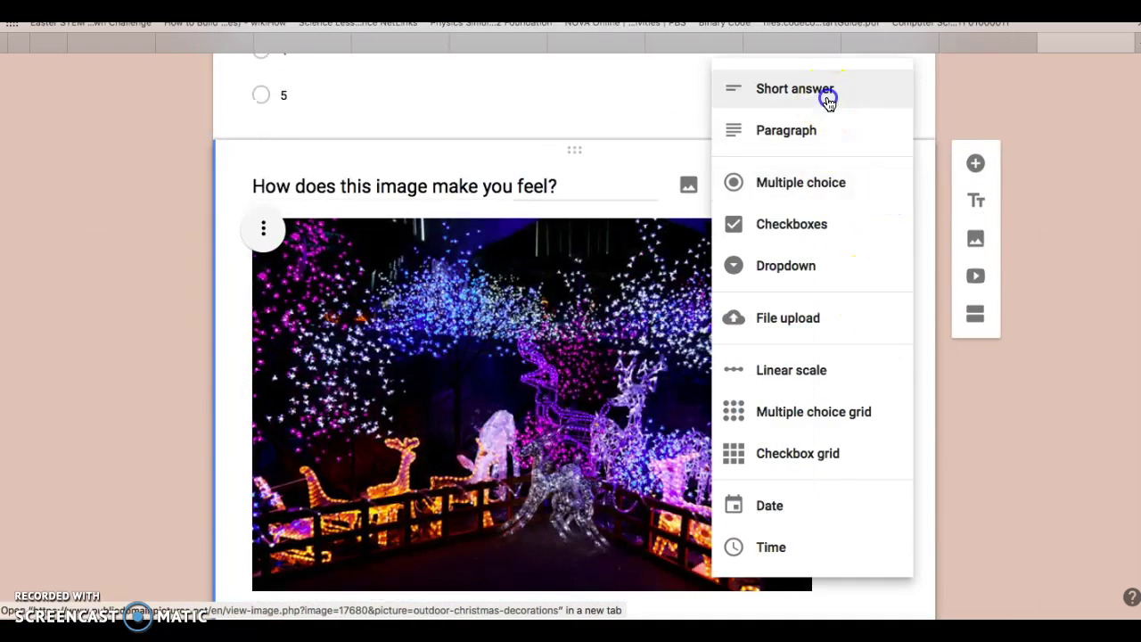
pyautogui.click(825, 97)
pyautogui.scroll(-4, 710, 264)
pyautogui.scroll(10, 712, 267)
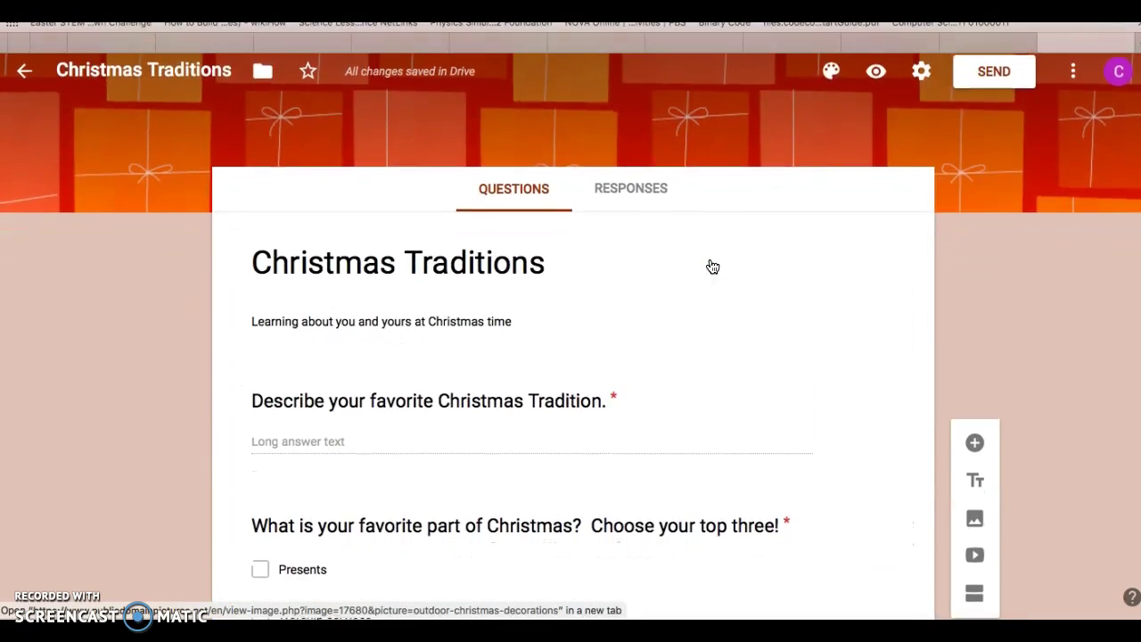
# Copy the form's shareable link from the Send form dialog's link tab, then close the dialog
pyautogui.click(1018, 89)
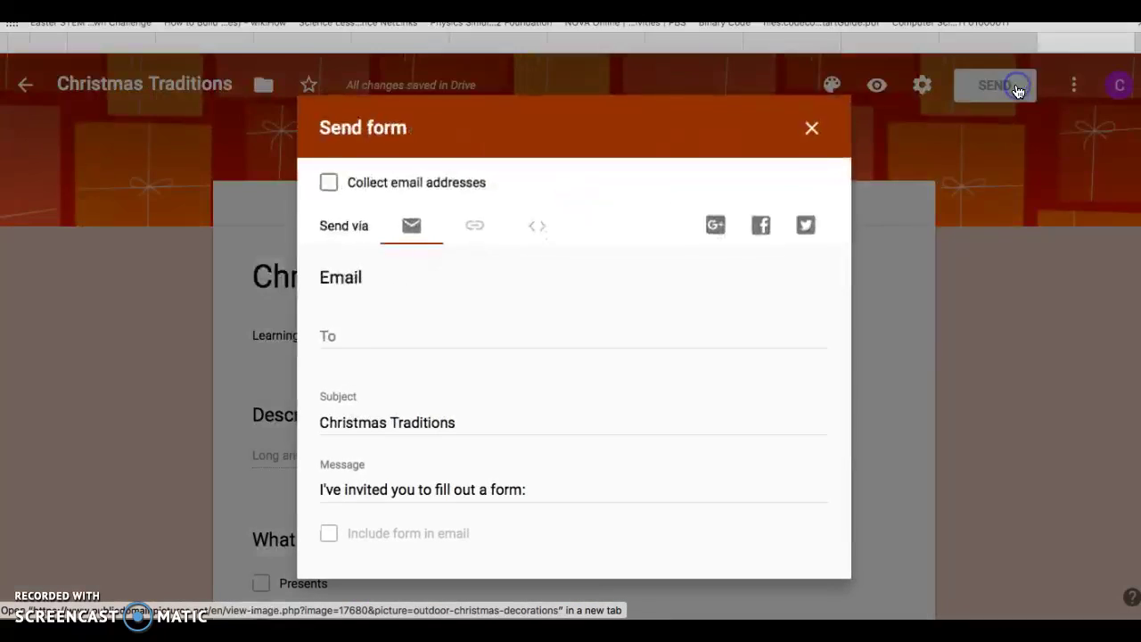
pyautogui.click(490, 225)
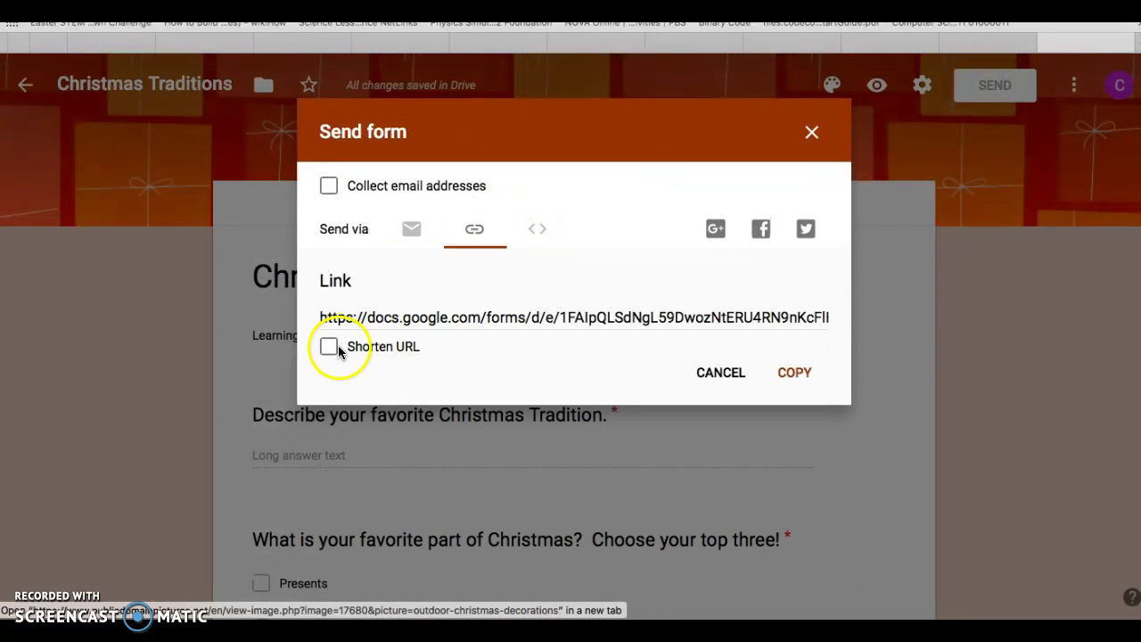
pyautogui.click(419, 327)
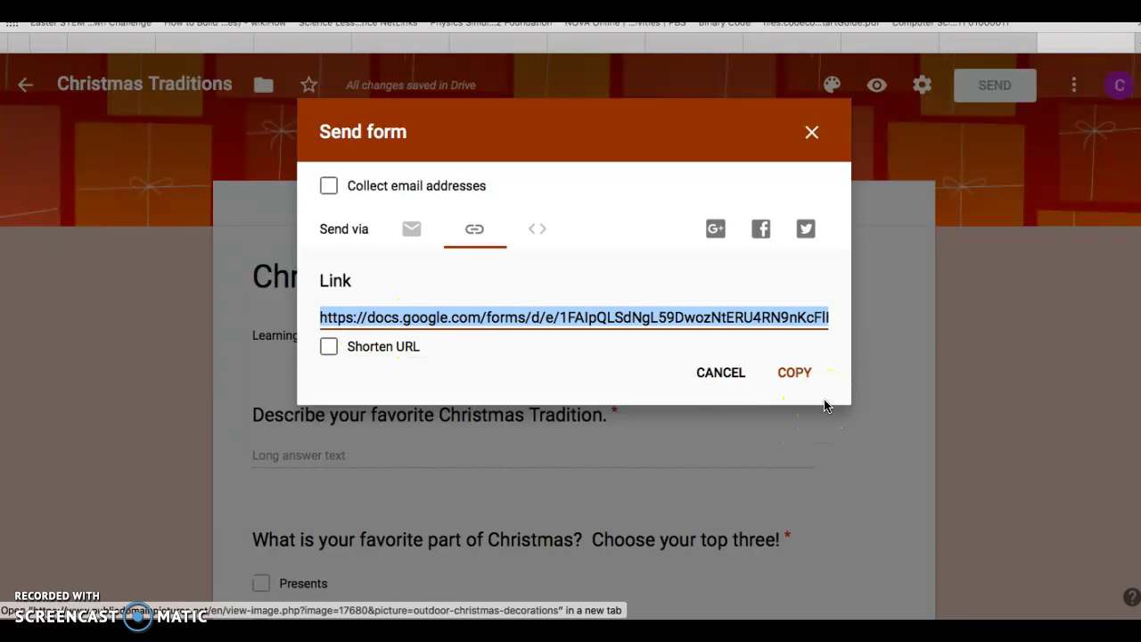
pyautogui.click(799, 378)
pyautogui.click(811, 131)
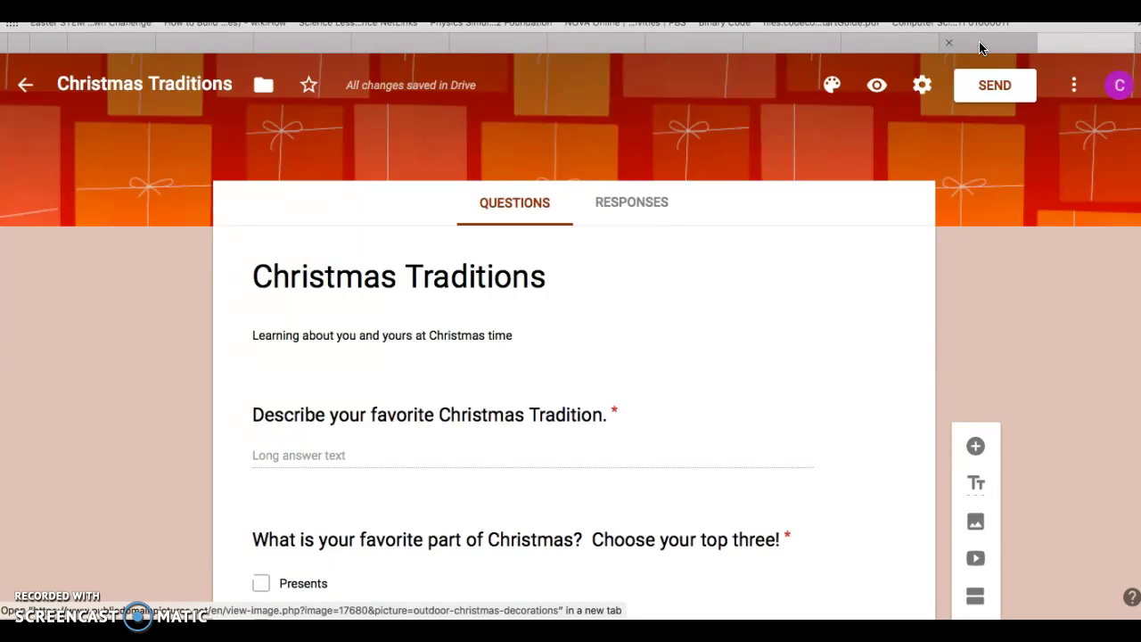
# Switch to the Google Drive tab to reach the 'Google Form Link Drop' document
pyautogui.click(980, 45)
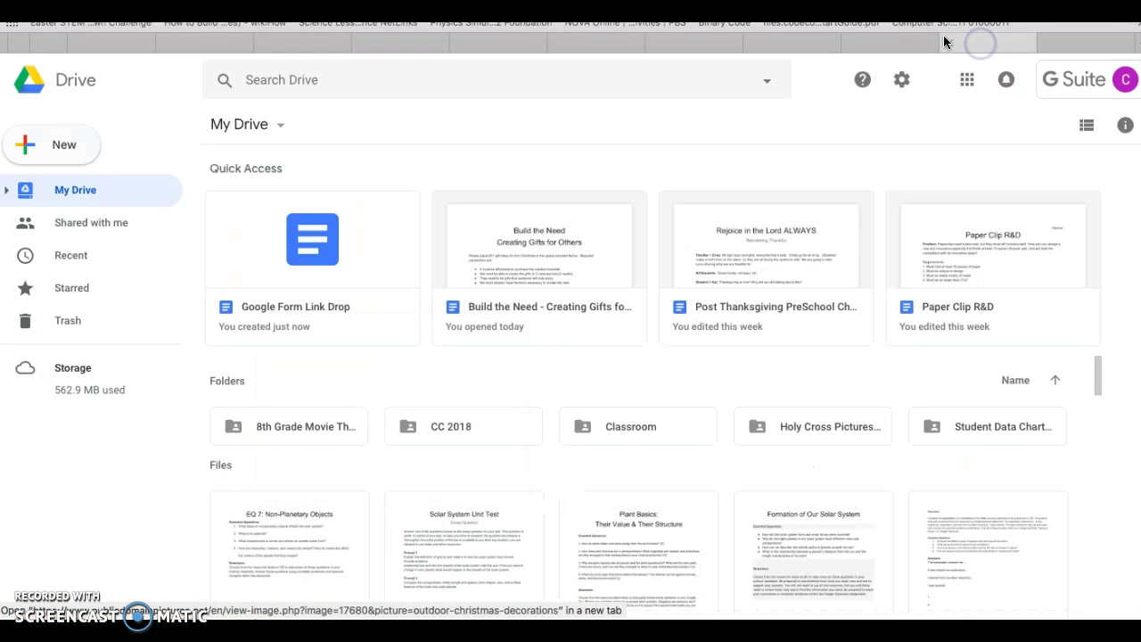
pyautogui.click(851, 41)
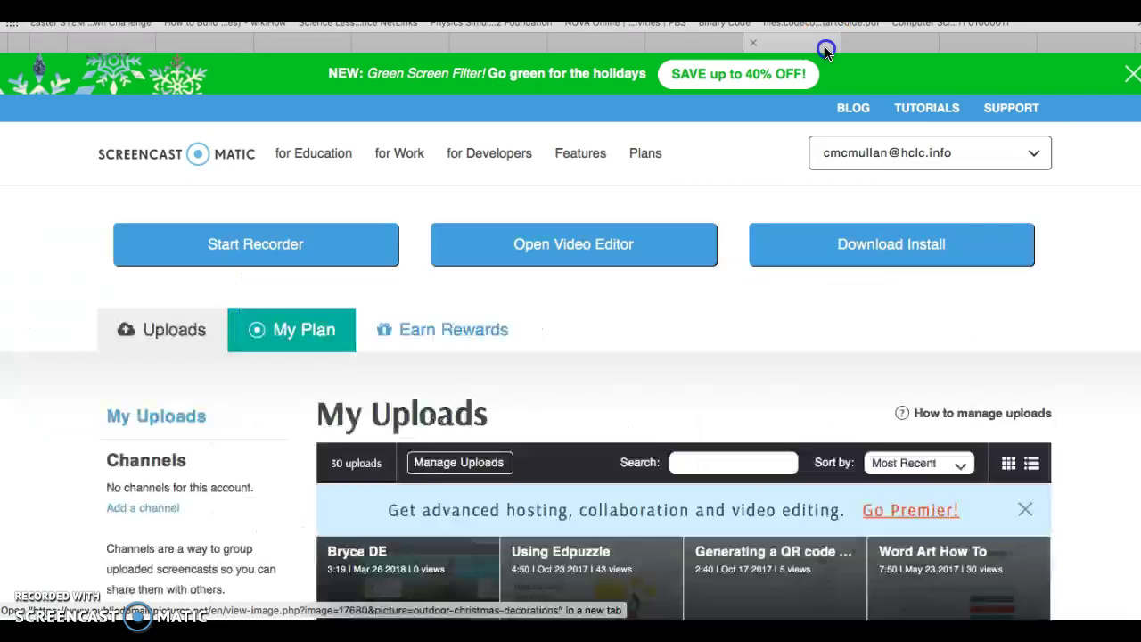
pyautogui.click(998, 42)
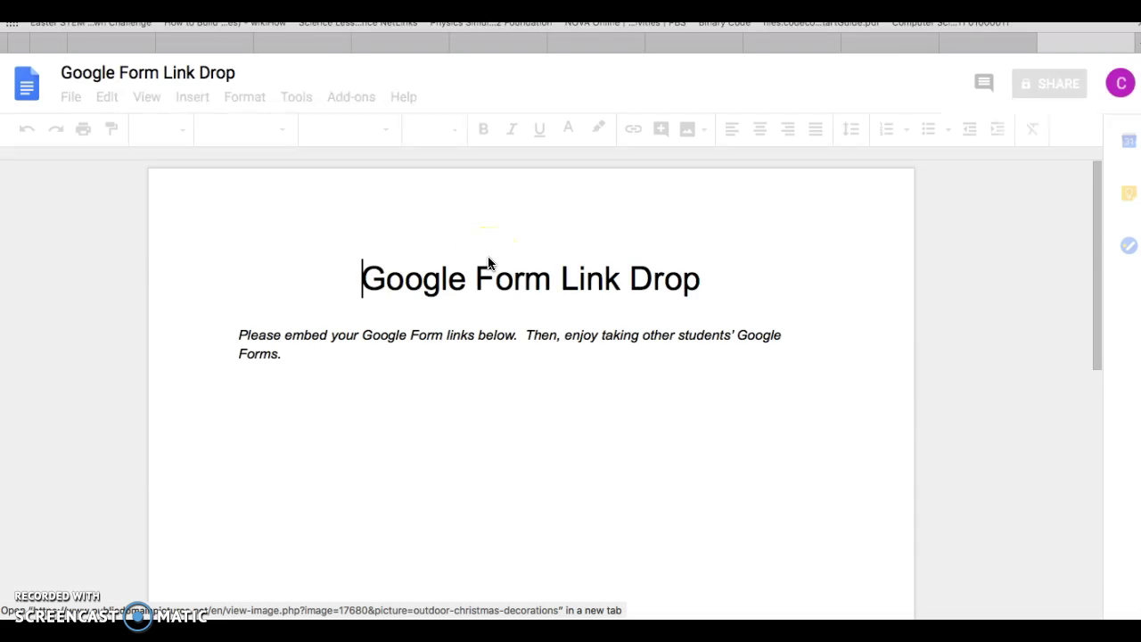
# Start a new non-italic line after 'Forms.' for the Christmas survey invitation sentence
pyautogui.click(512, 420)
pyautogui.press('Return')
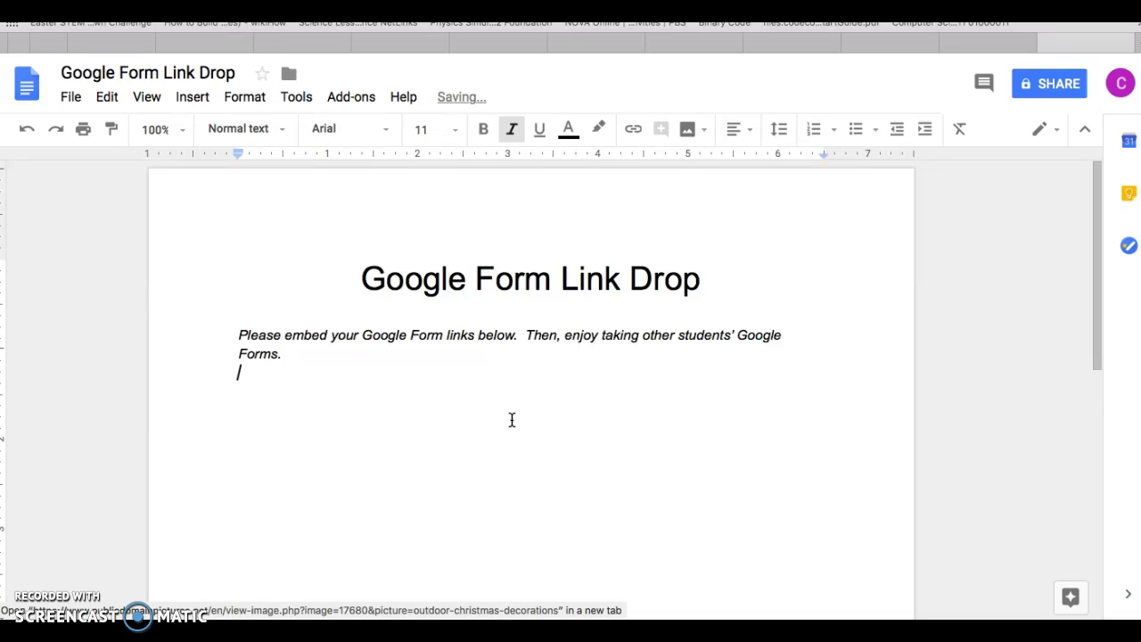
pyautogui.hotkey('ctrl', 'i')
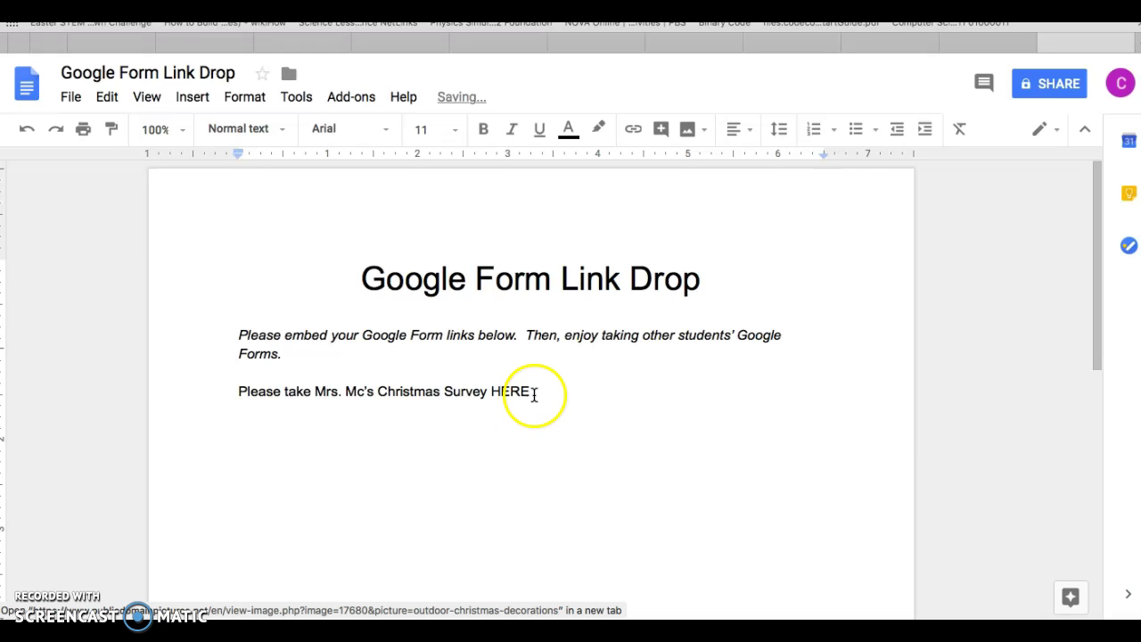
# Link the word HERE in the new sentence to the copied form URL
pyautogui.moveTo(532, 393); pyautogui.dragTo(496, 392)
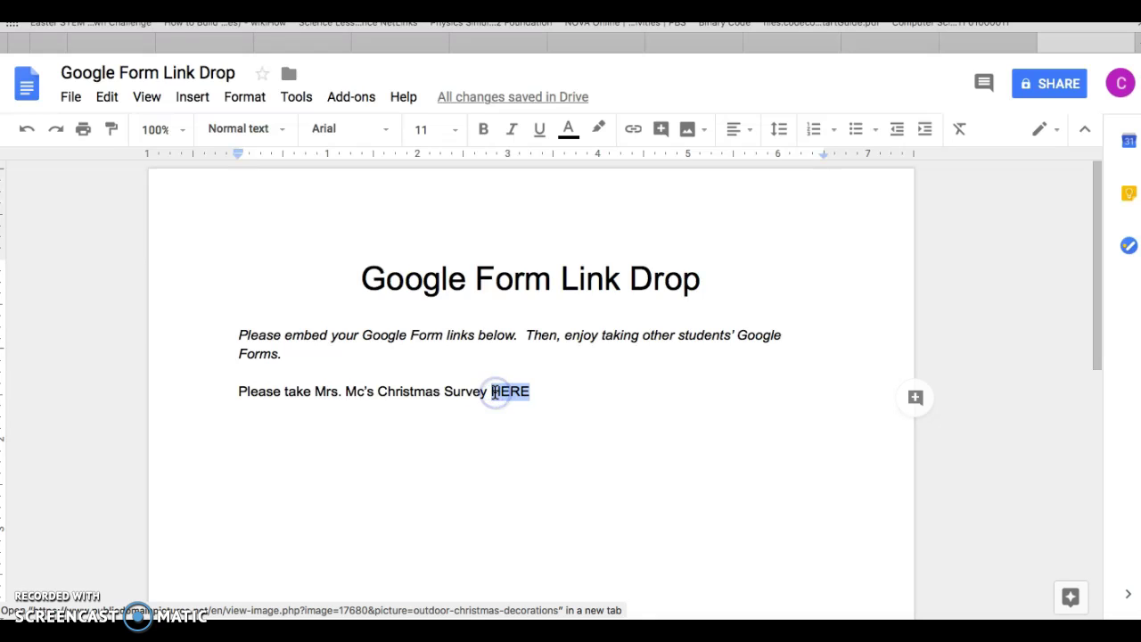
pyautogui.click(633, 131)
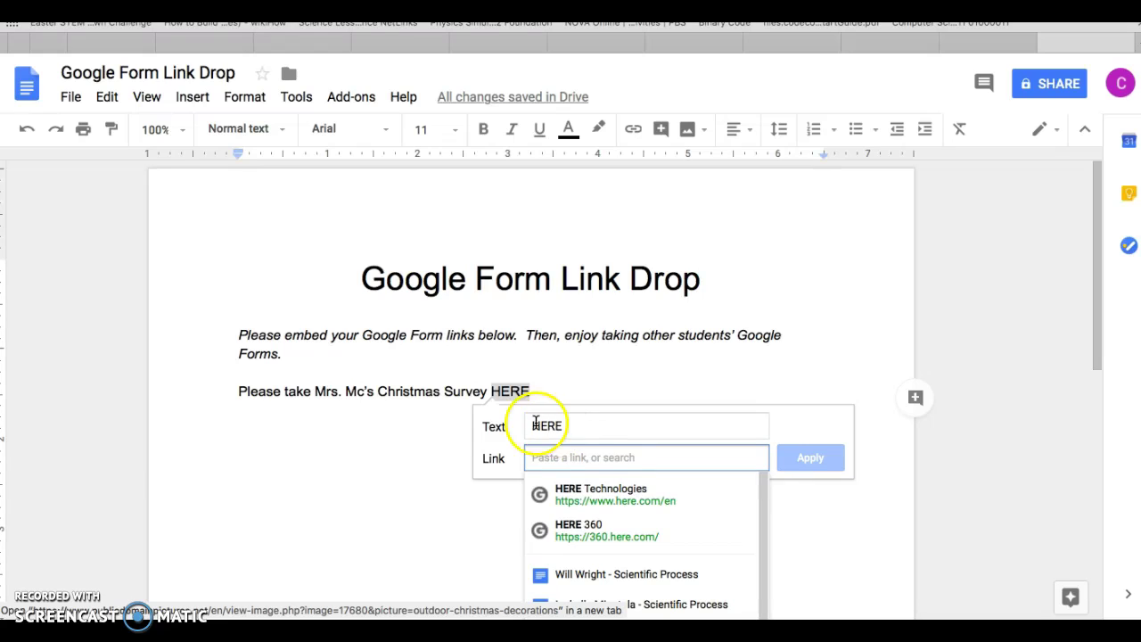
pyautogui.press('super+v')
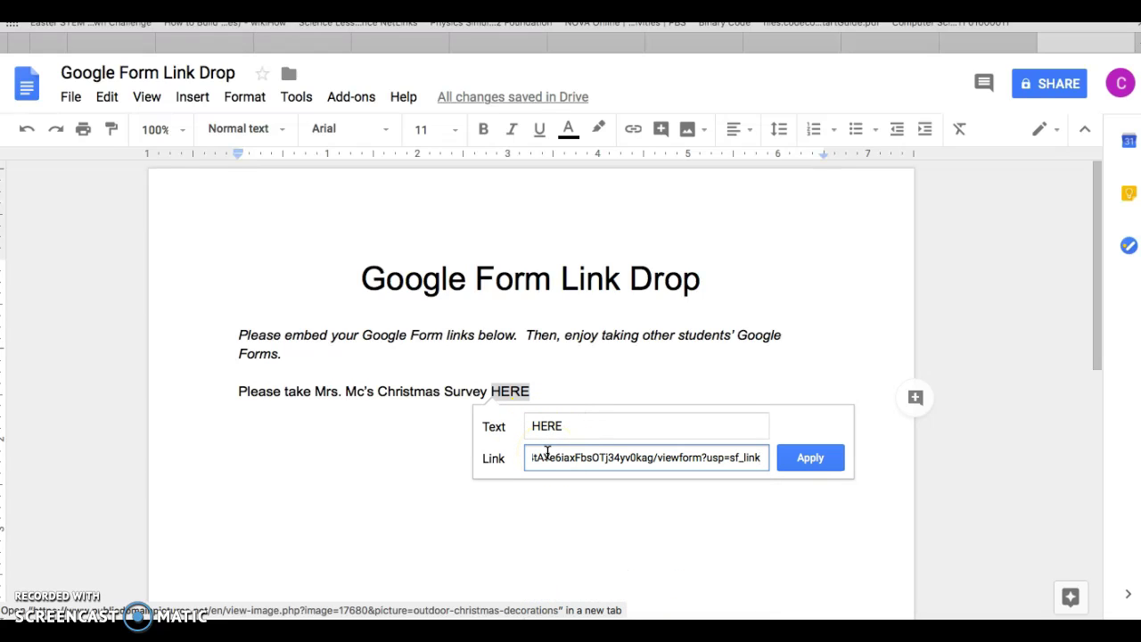
pyautogui.click(819, 469)
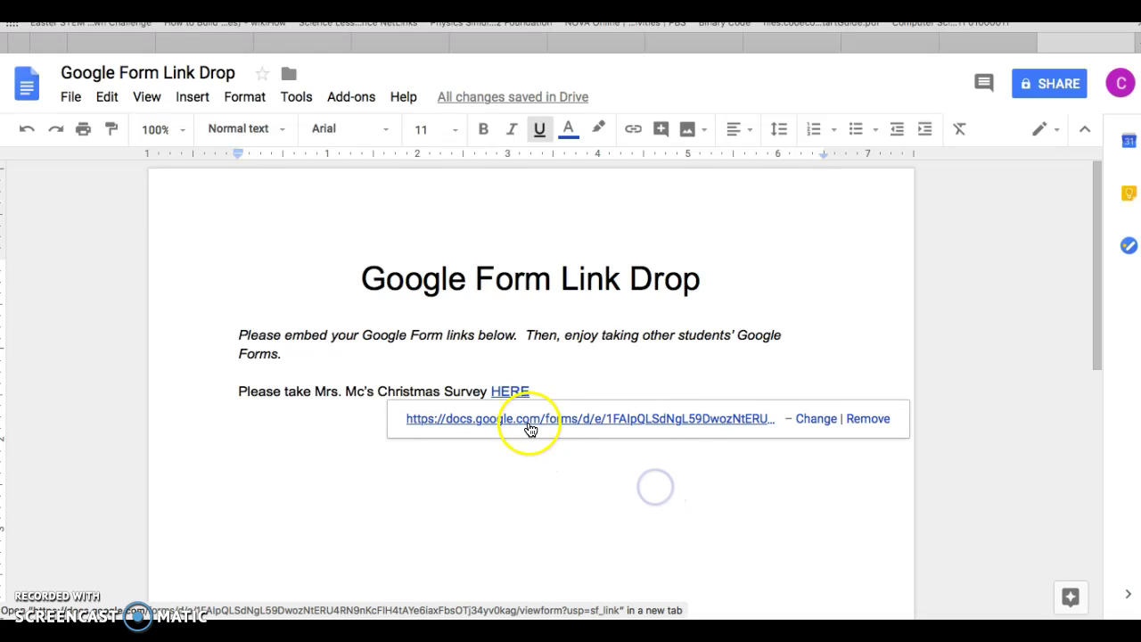
# Test the HERE link by opening the live form and checking down to Submit, then close it
pyautogui.click(514, 421)
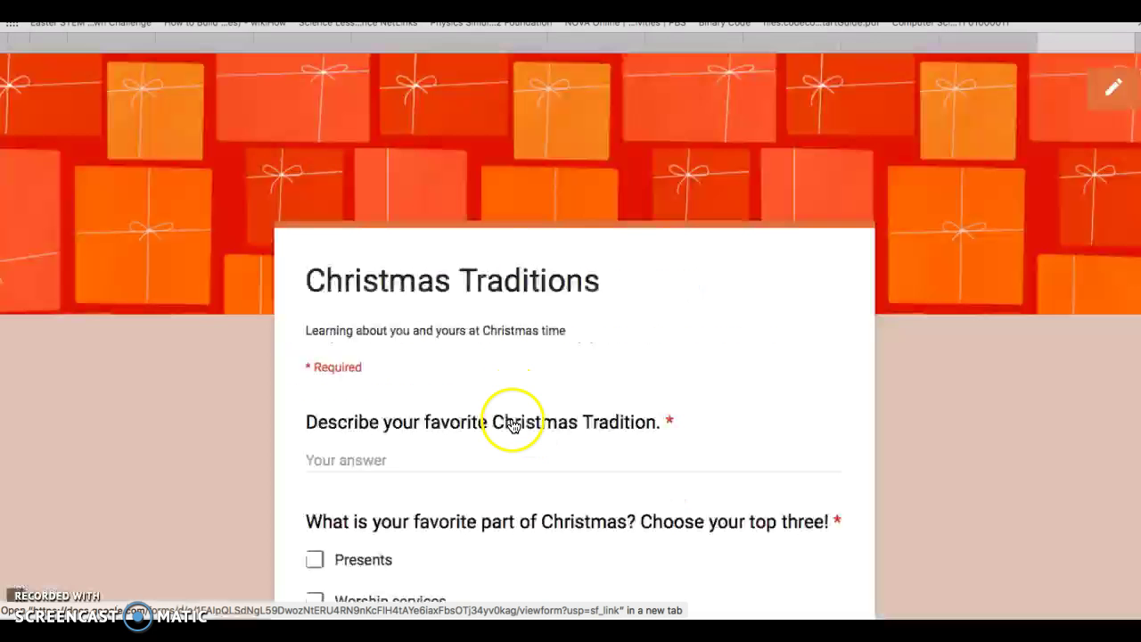
pyautogui.scroll(-15, 514, 395)
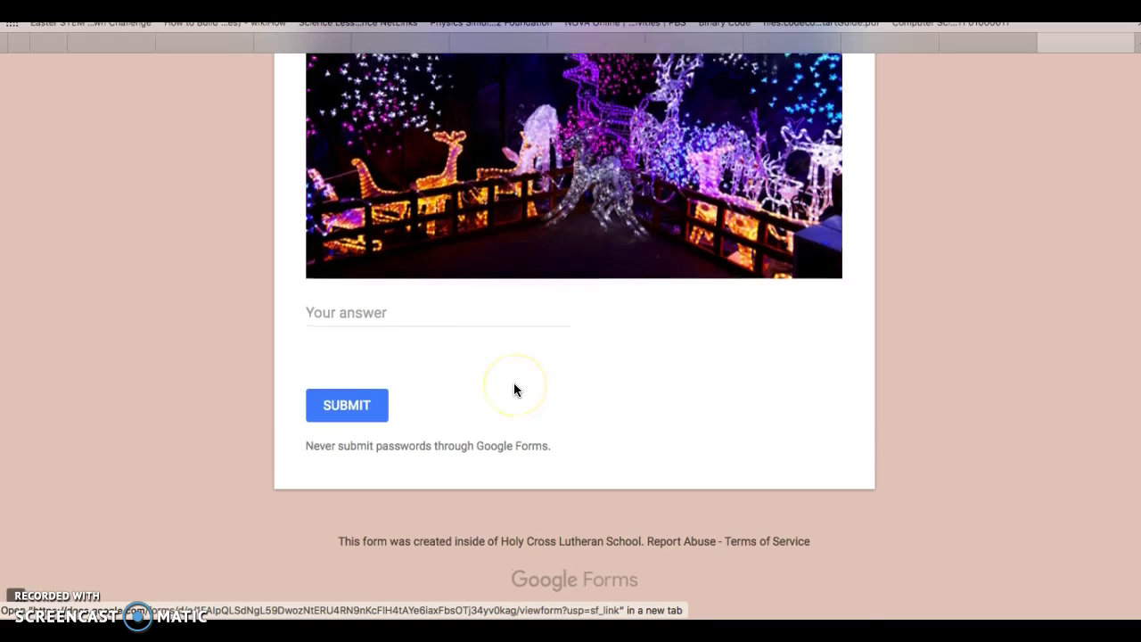
pyautogui.scroll(15, 515, 389)
pyautogui.click(740, 241)
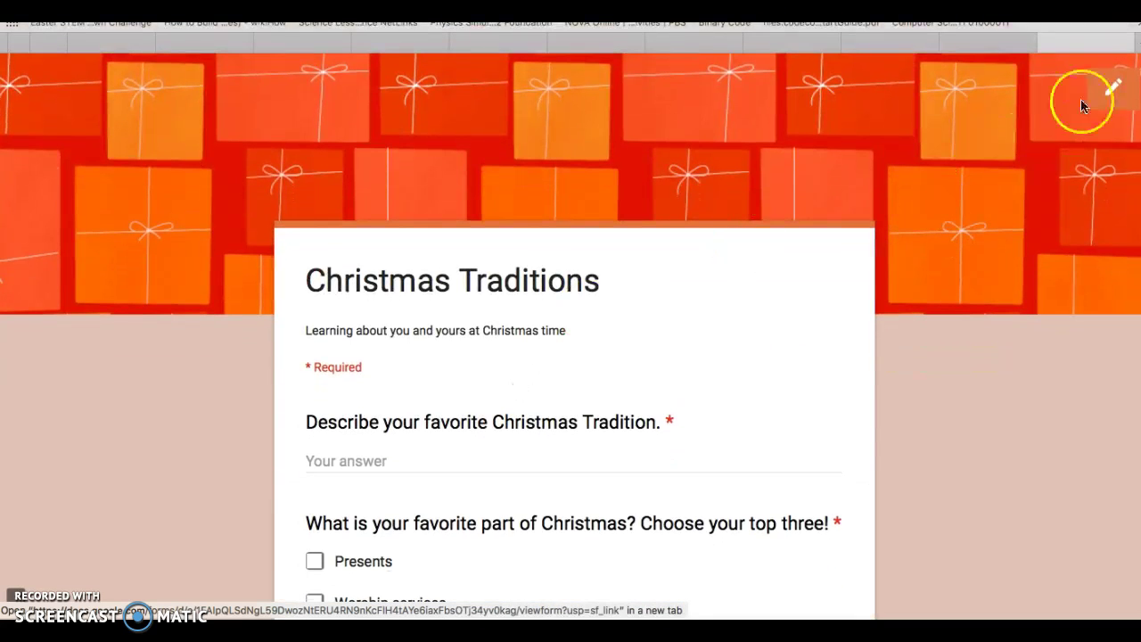
pyautogui.click(1043, 41)
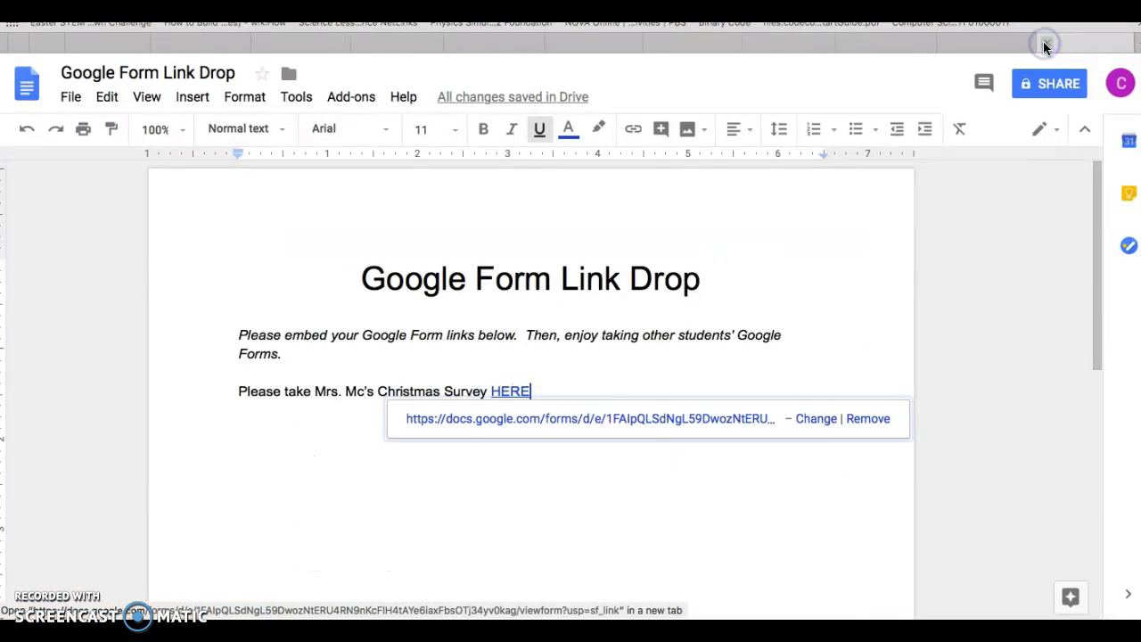